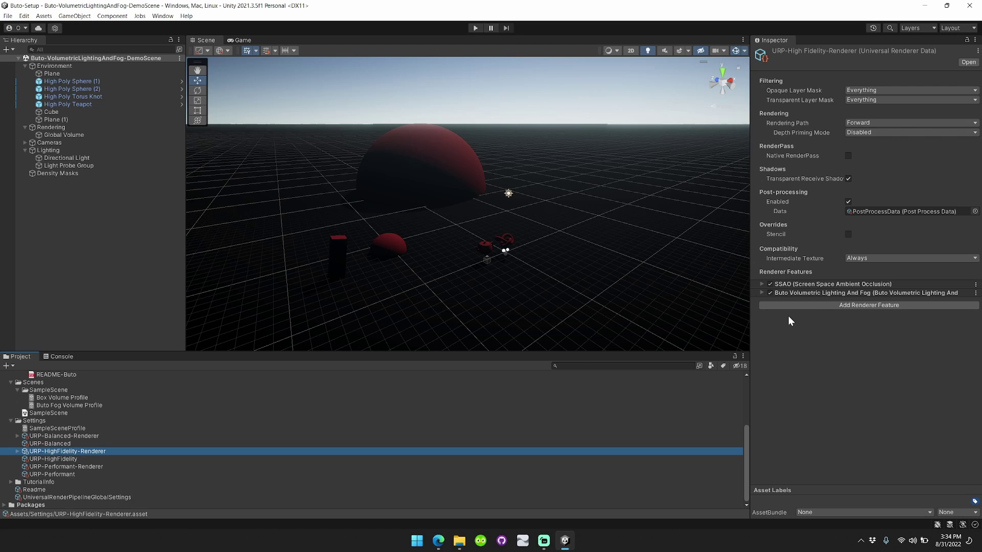
# Remove and re-add the Buto Volumetric Lighting And Fog renderer feature on URP-HighFidelity-Renderer
pyautogui.click(772, 293)
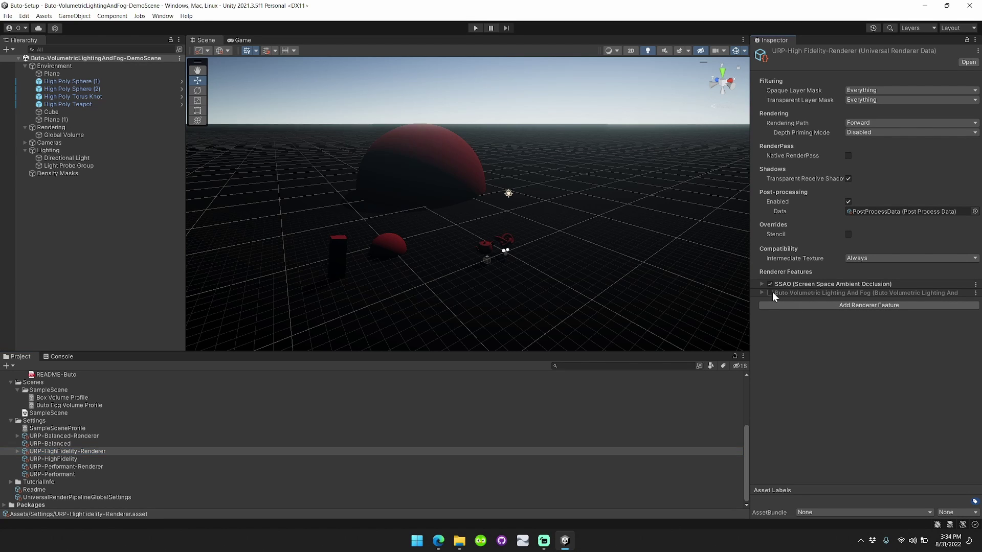
pyautogui.click(976, 294)
pyautogui.click(931, 305)
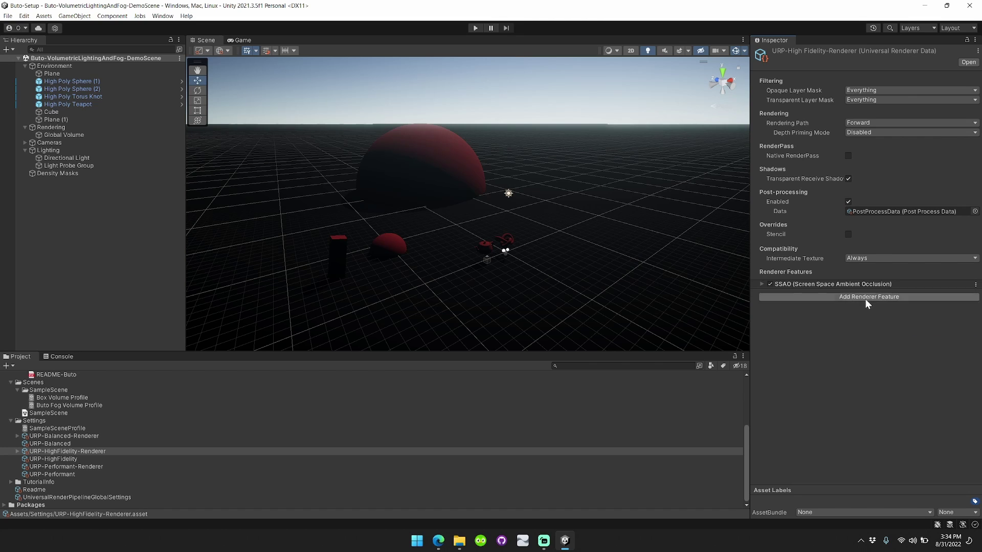
pyautogui.click(867, 297)
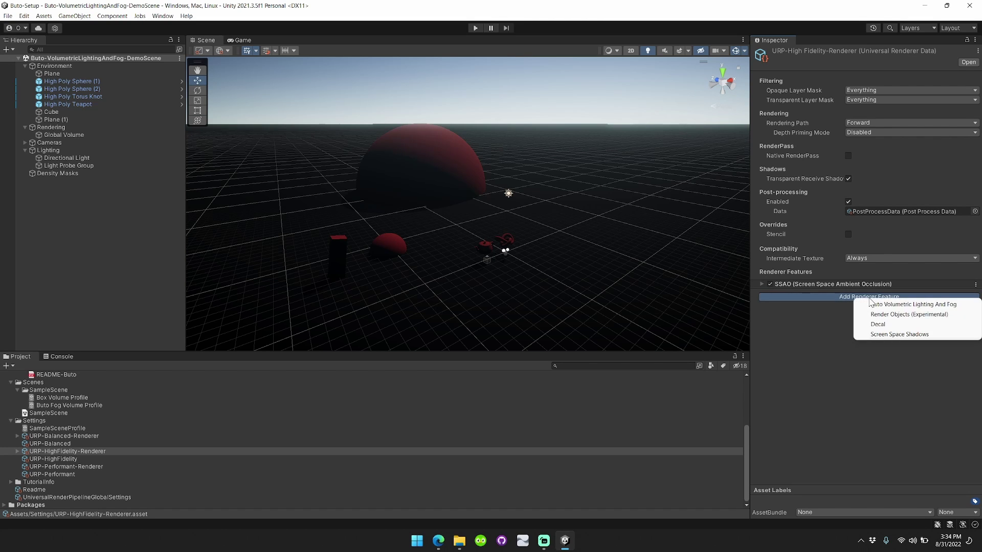
pyautogui.click(966, 306)
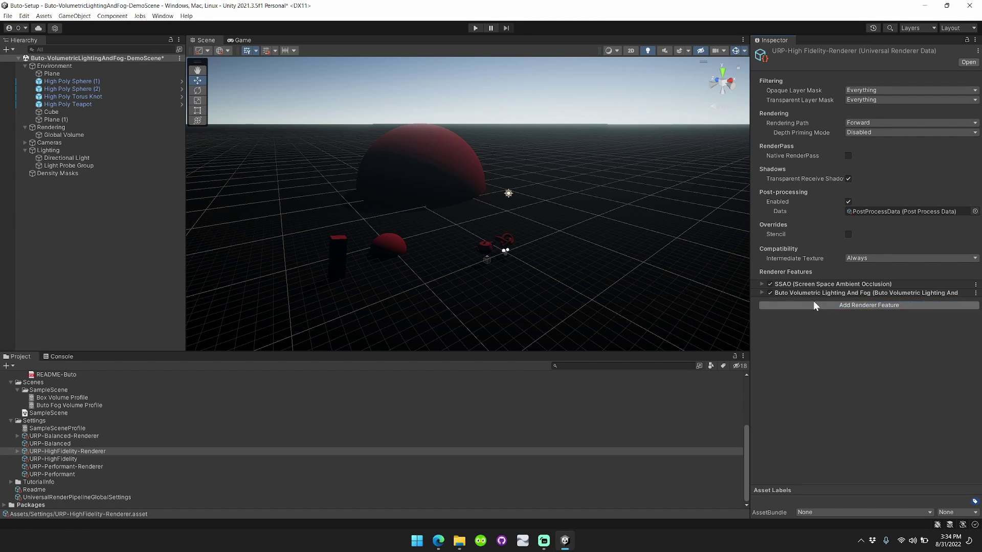
pyautogui.click(761, 292)
pyautogui.click(761, 293)
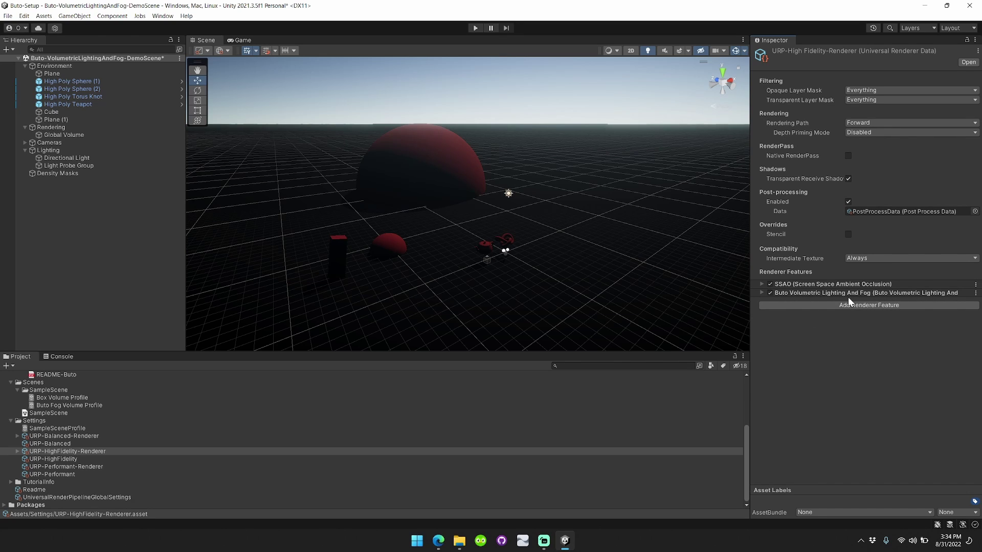
# Create a Buto Fog Volume at the Hierarchy root via Volume > Buto Fog Volume
pyautogui.click(25, 143)
pyautogui.click(62, 128)
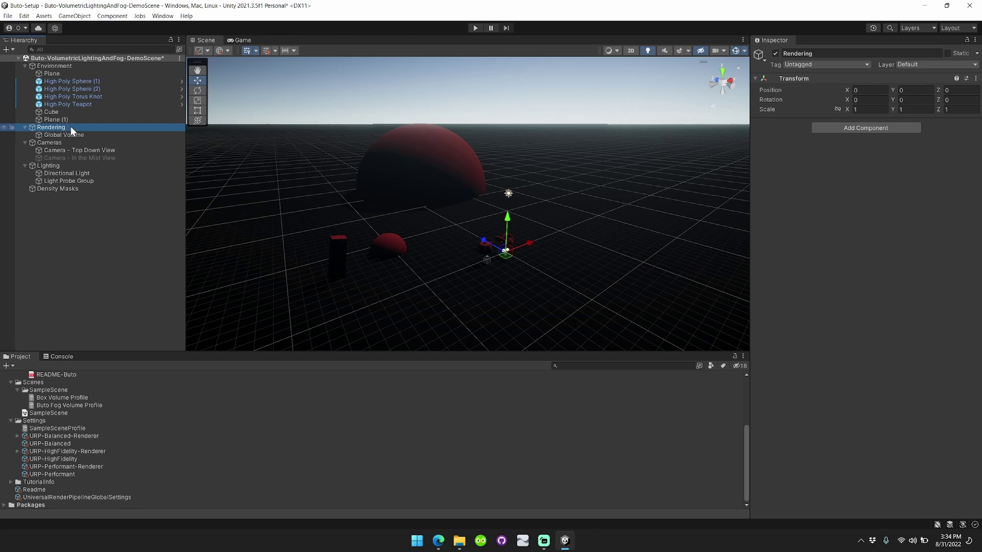
pyautogui.rightClick(72, 130)
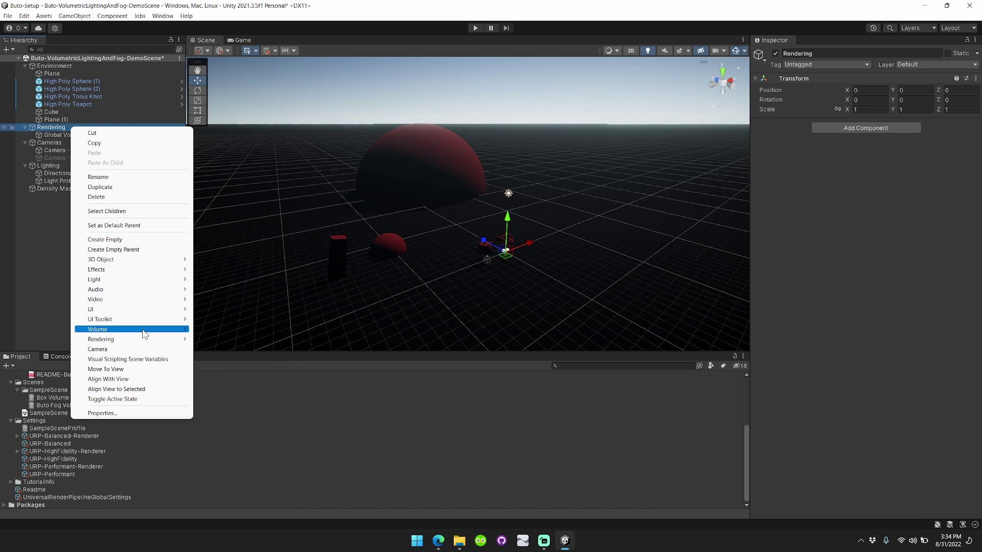
pyautogui.moveTo(143, 334)
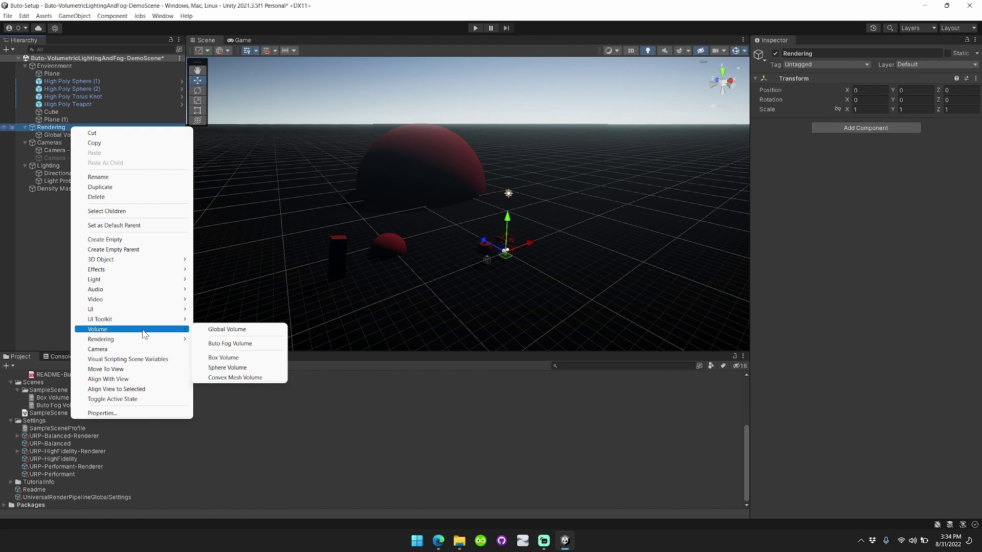
pyautogui.click(109, 201)
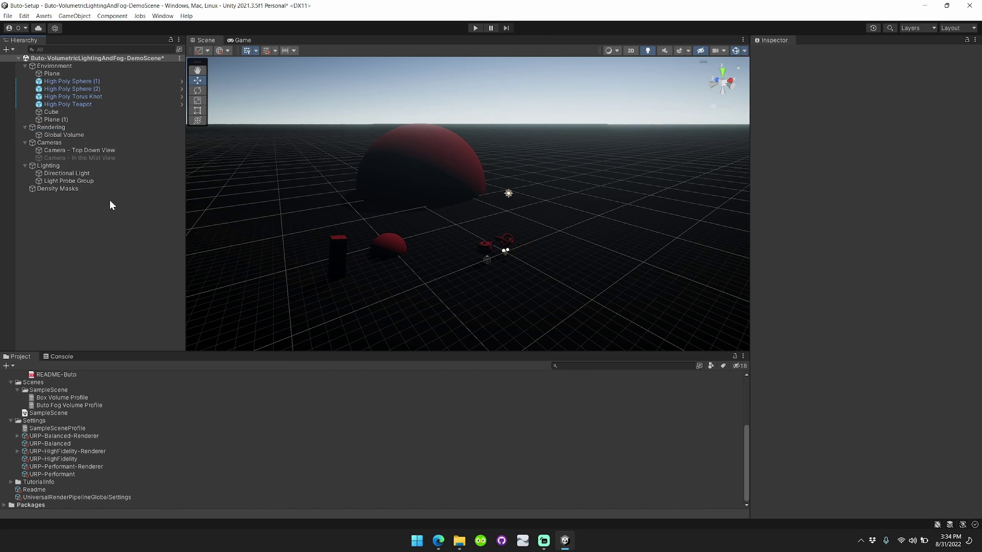
pyautogui.click(96, 130)
pyautogui.rightClick(70, 223)
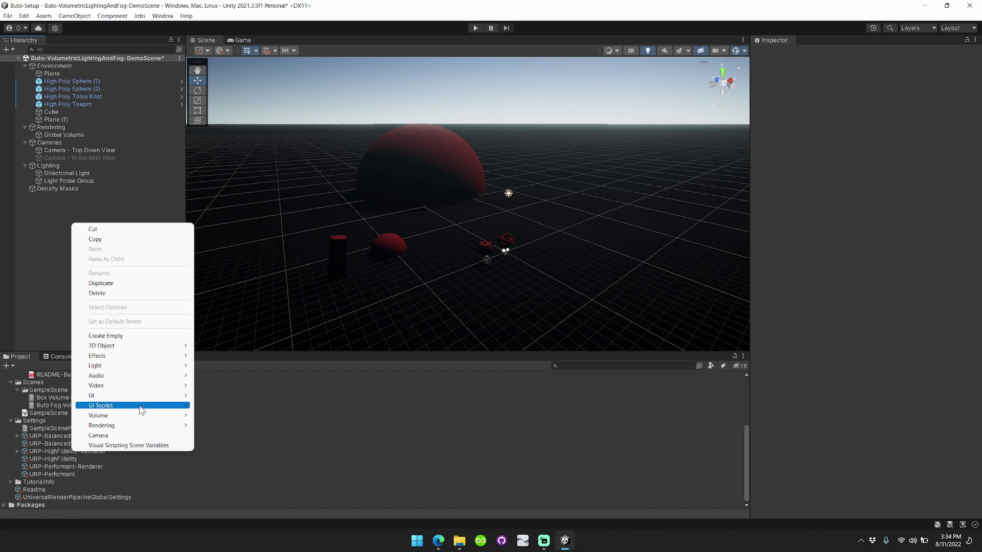
pyautogui.moveTo(146, 415)
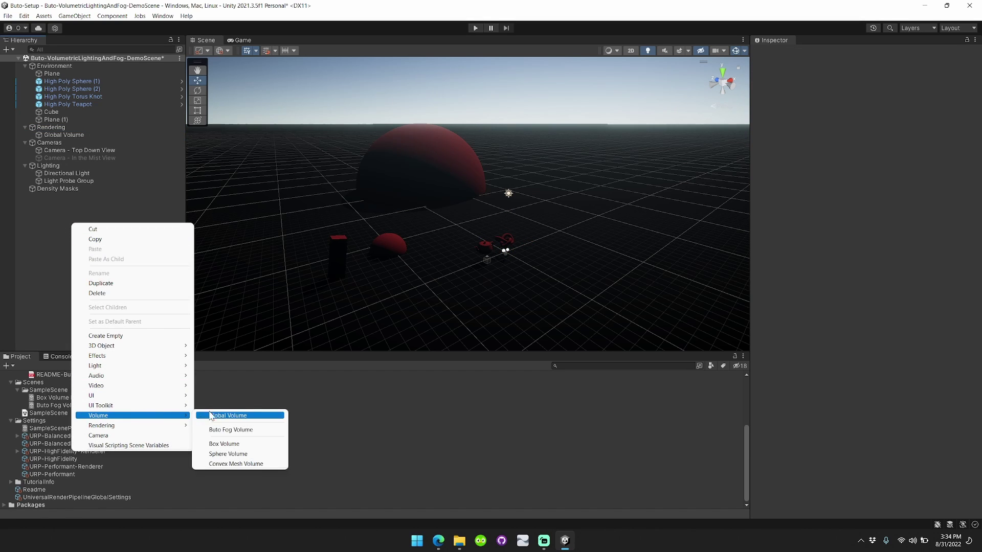
pyautogui.click(270, 431)
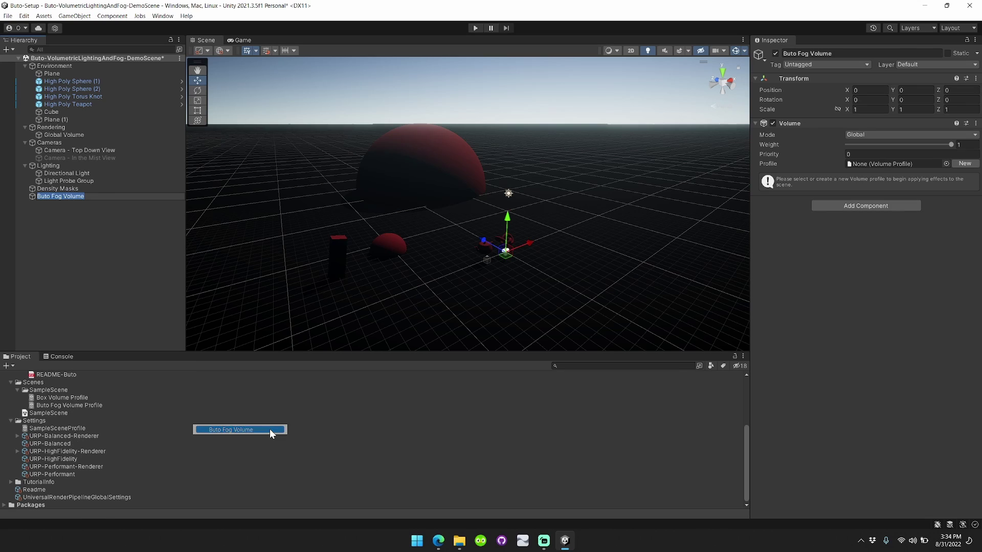
# Create a new profile with a Buto Volumetric Fog override and set its Mode to On
pyautogui.click(913, 239)
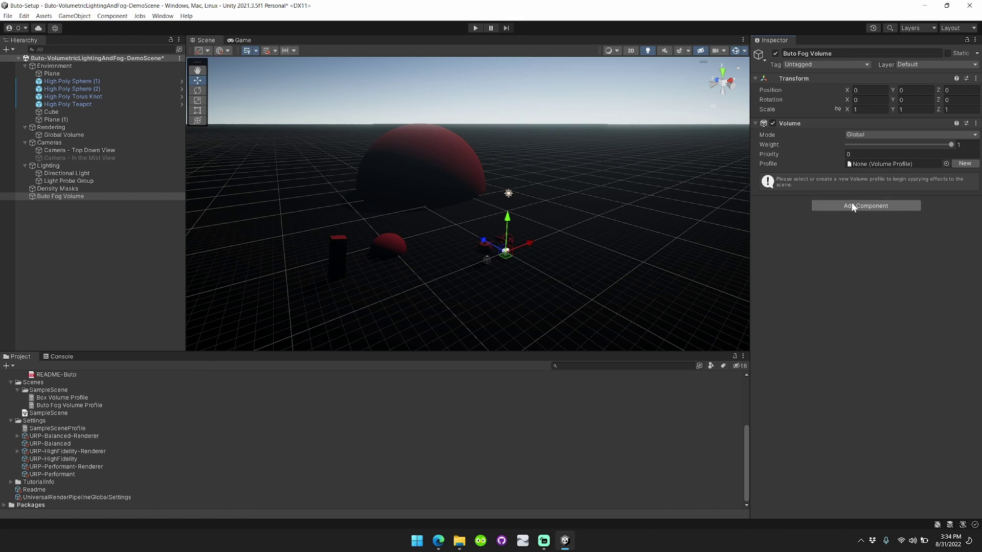
pyautogui.click(967, 163)
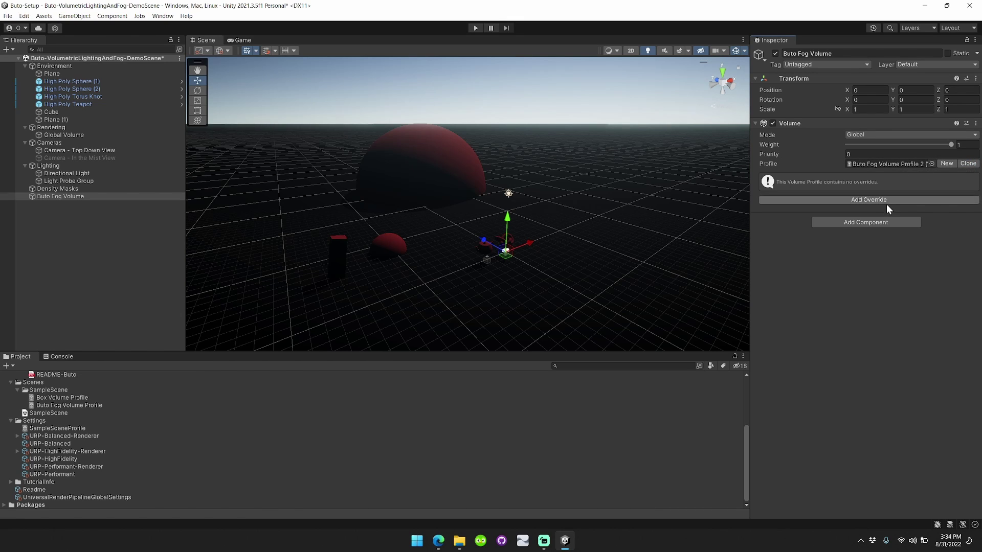
pyautogui.click(888, 203)
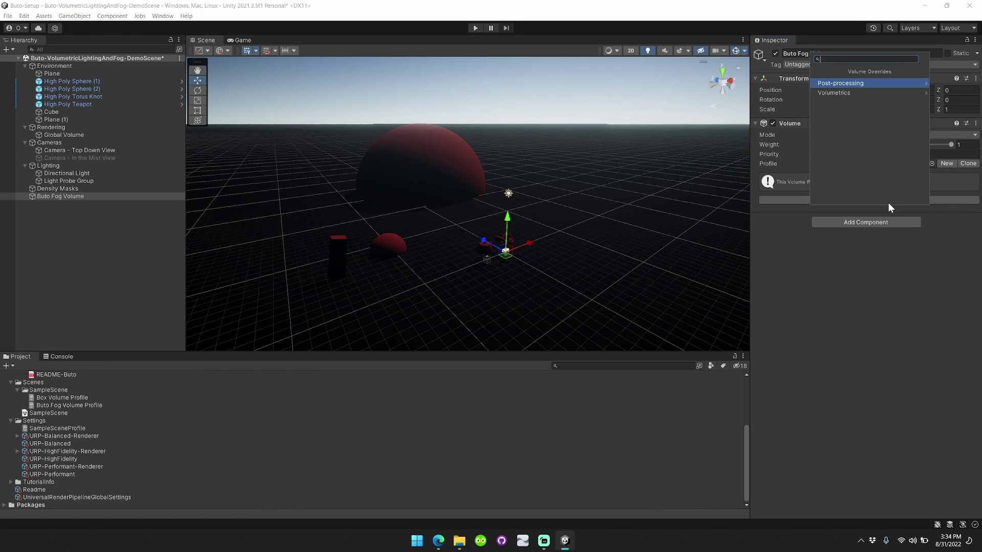
pyautogui.click(846, 96)
pyautogui.click(860, 83)
pyautogui.click(768, 193)
pyautogui.click(851, 193)
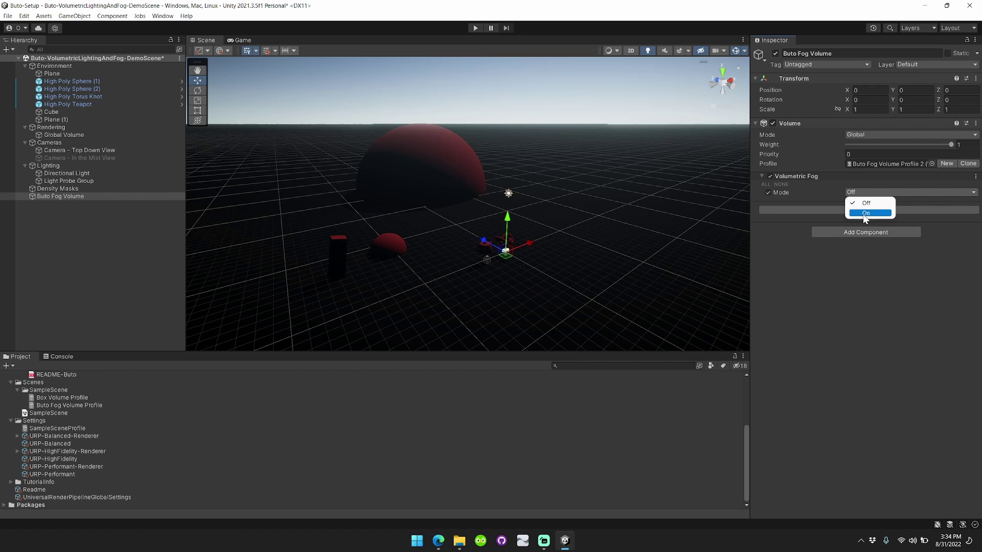
pyautogui.click(863, 214)
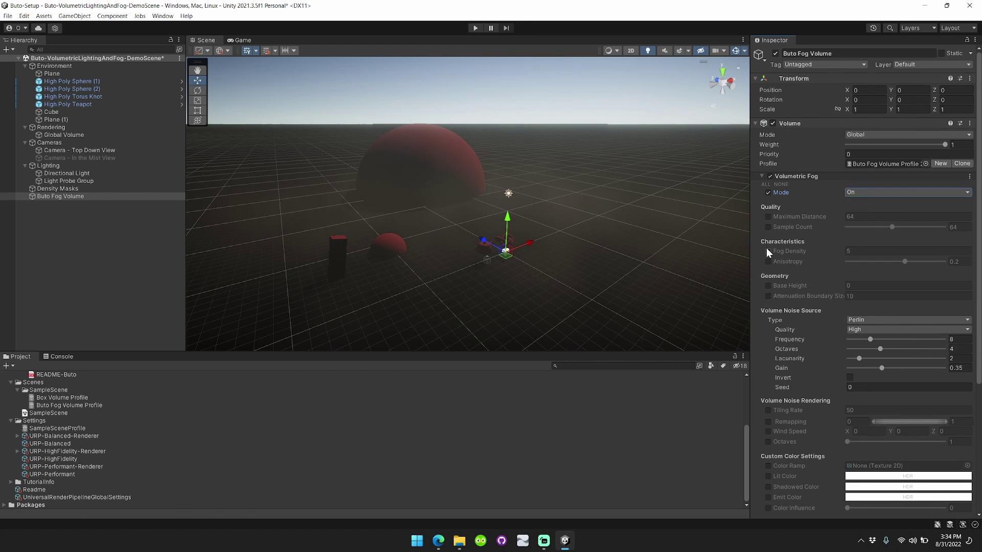
# Enable the Self Shadowing override and settle Fog Density at 10.8
pyautogui.moveTo(790, 251); pyautogui.dragTo(878, 253)
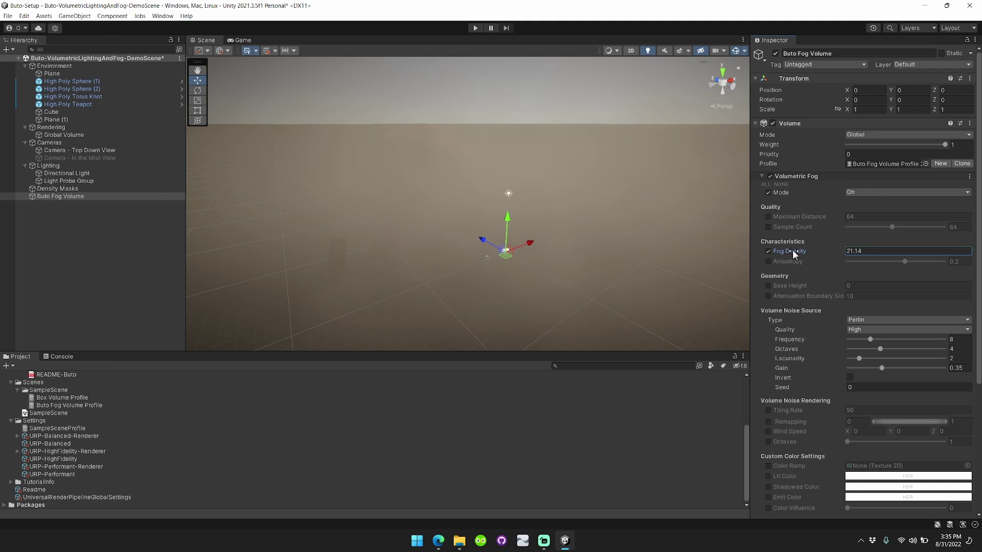
pyautogui.moveTo(793, 250); pyautogui.dragTo(304, 233)
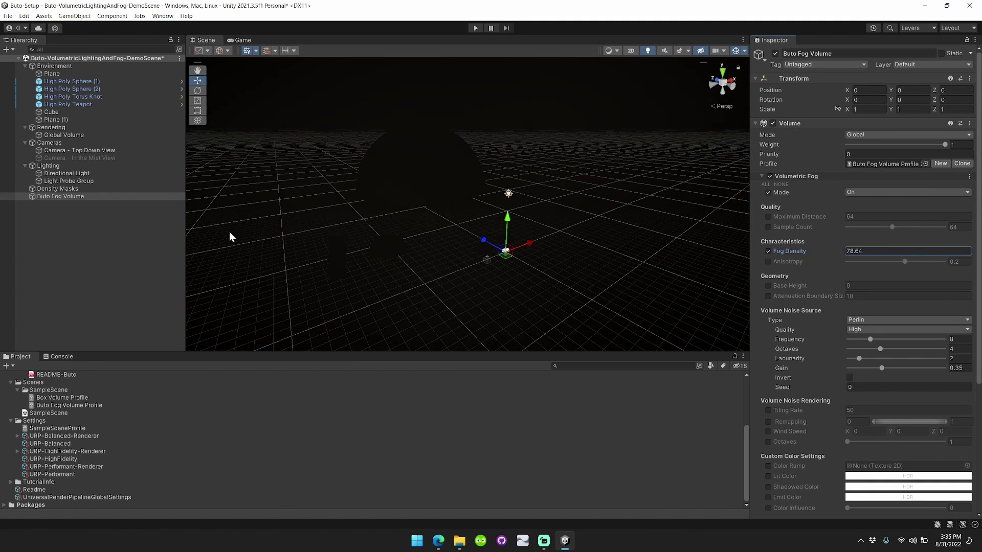
pyautogui.moveTo(229, 237); pyautogui.dragTo(835, 273)
pyautogui.scroll(-4, 831, 277)
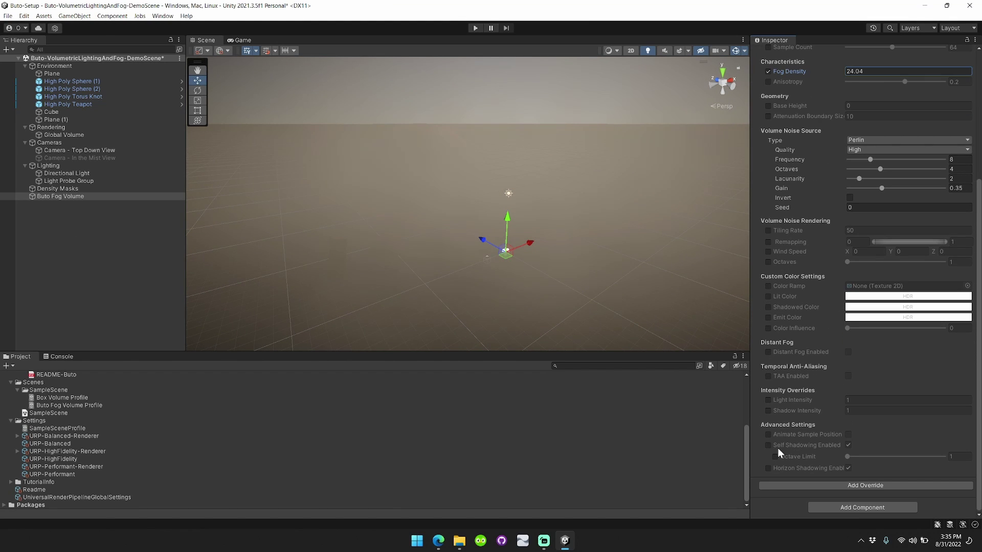
pyautogui.click(849, 445)
pyautogui.scroll(4, 847, 368)
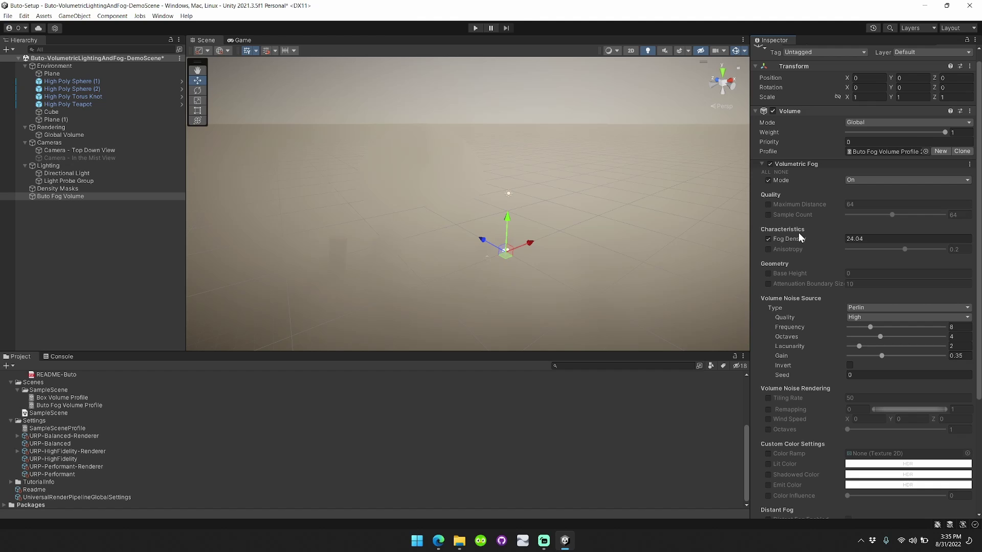
pyautogui.moveTo(800, 238); pyautogui.dragTo(952, 242)
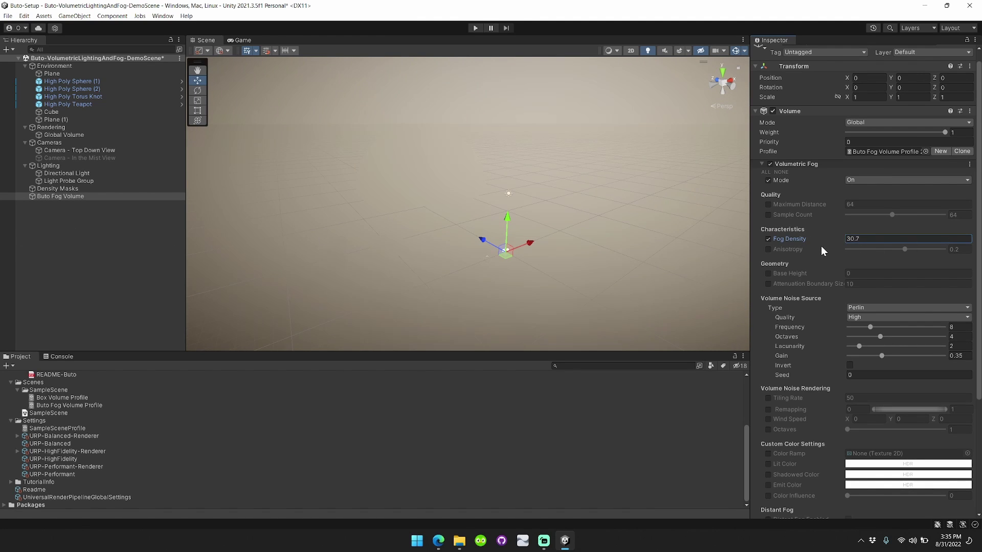
pyautogui.moveTo(821, 247); pyautogui.dragTo(746, 243)
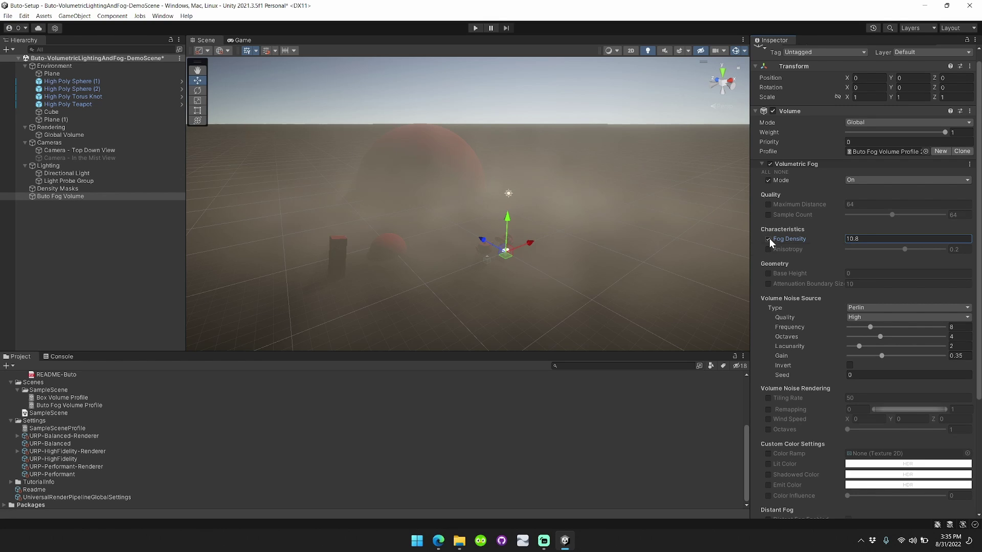
# Enable Attenuation Boundary Size and shrink it to 3.5
pyautogui.scroll(-5, 862, 405)
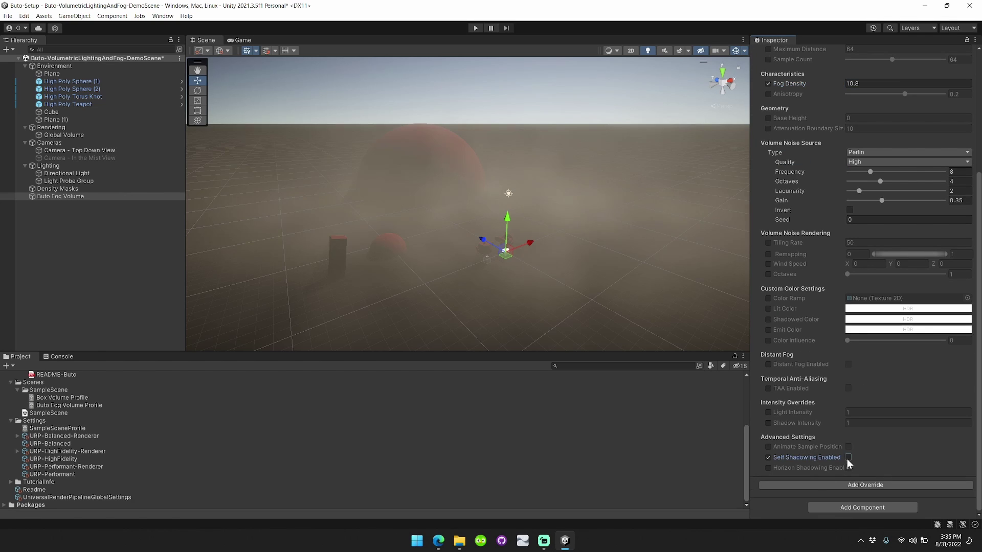
pyautogui.scroll(3, 840, 256)
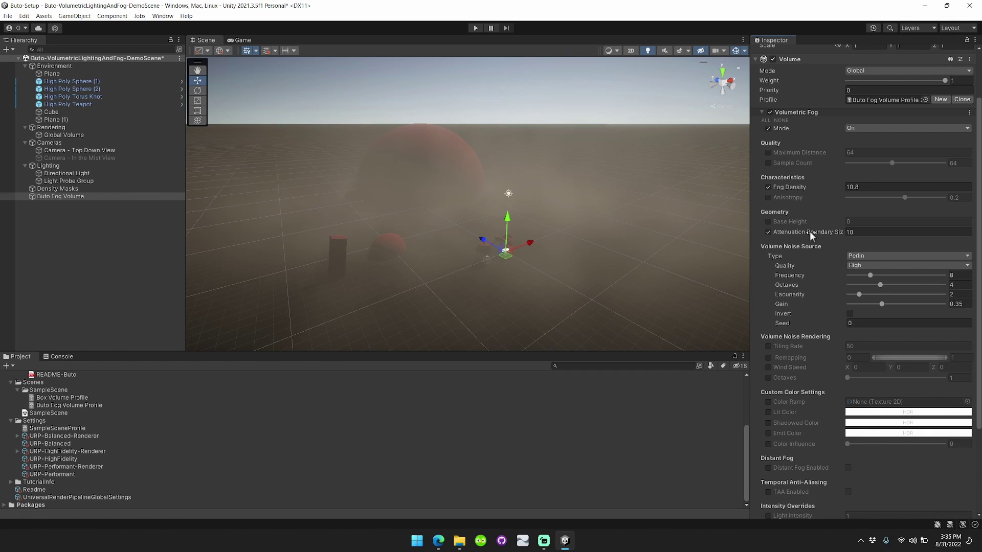
pyautogui.moveTo(809, 231); pyautogui.dragTo(864, 188)
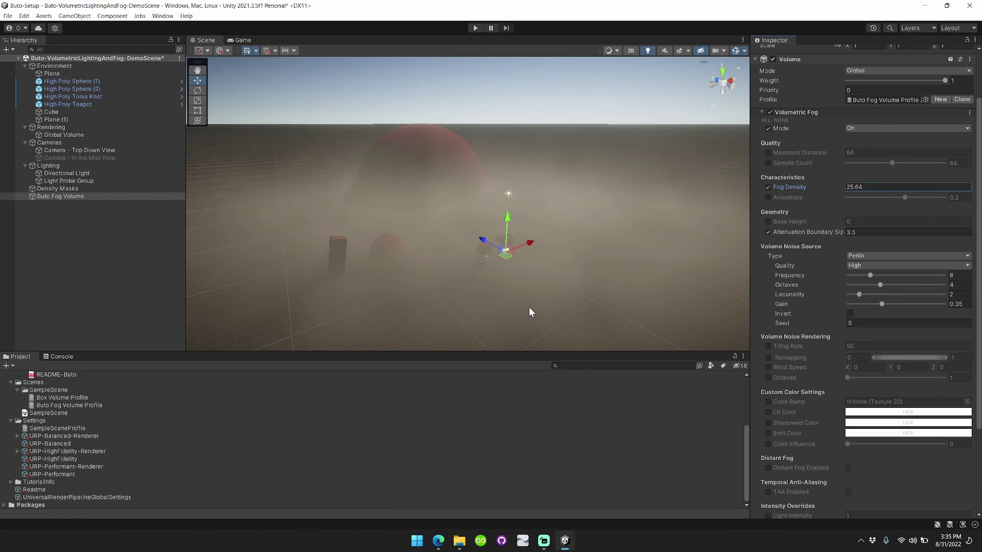
# Enable noise Remapping with minimum about 0.32, then fly through the fogged scene to inspect
pyautogui.click(768, 357)
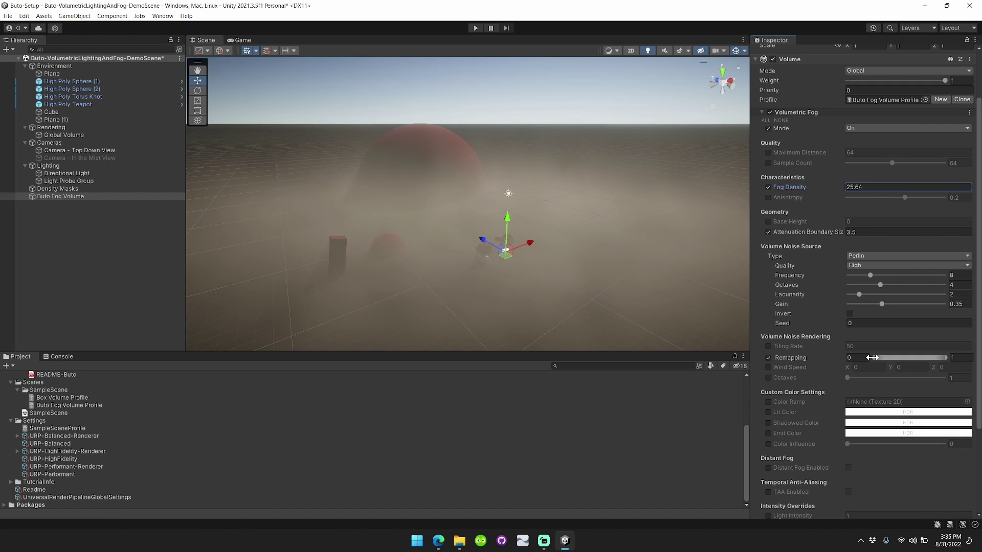
pyautogui.moveTo(872, 358); pyautogui.dragTo(896, 357)
pyautogui.moveTo(579, 257); pyautogui.dragTo(629, 53, button='right')
pyautogui.press('w')
pyautogui.press('s')
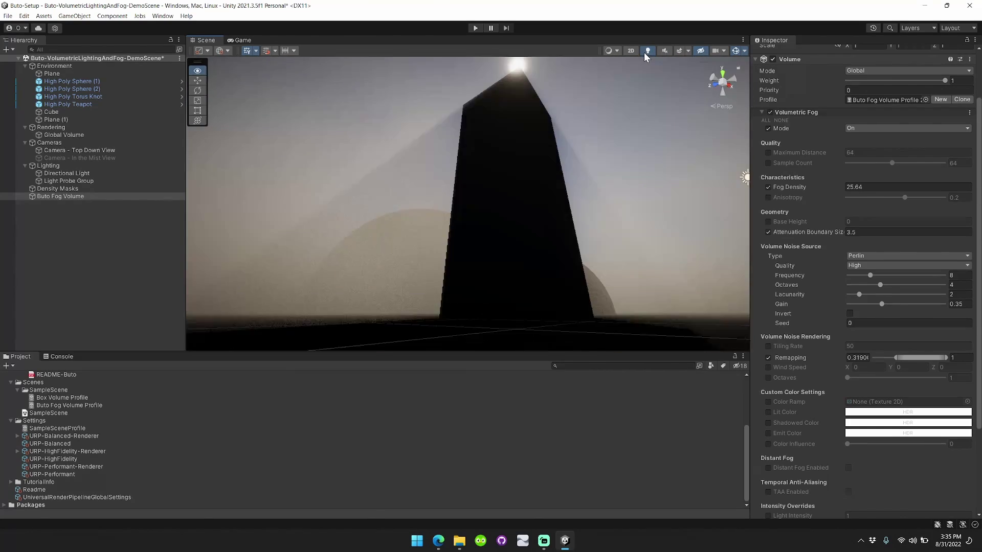
pyautogui.press('w')
pyautogui.moveTo(532, 160); pyautogui.dragTo(405, 238, button='right')
pyautogui.press('s')
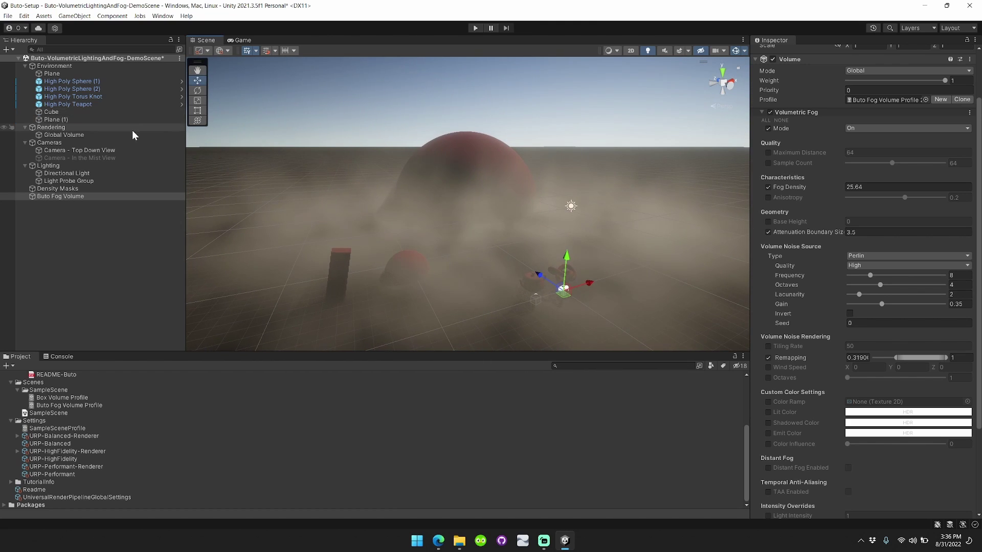
# Tilt the Directional Light's Rotation X to about -312.18 and save the scene
pyautogui.click(123, 136)
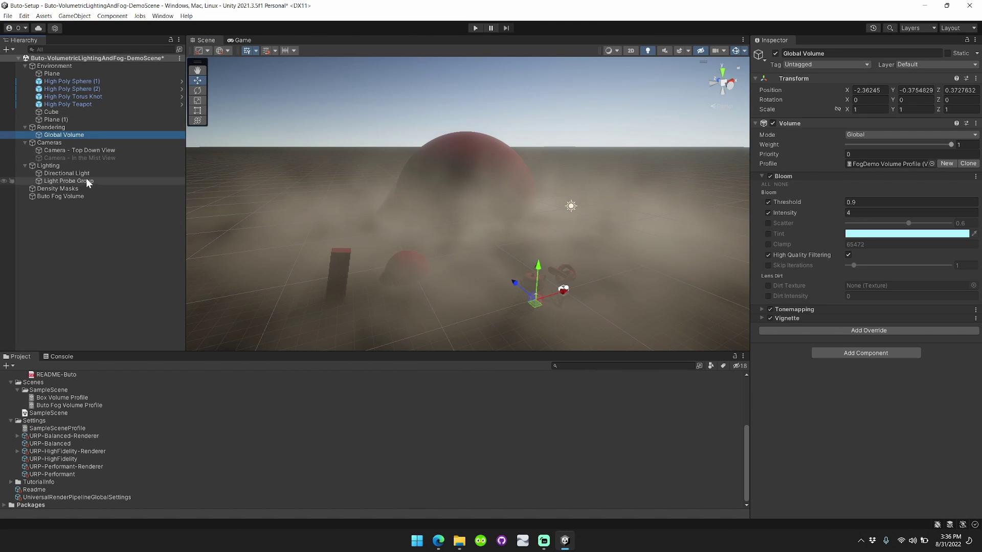
pyautogui.click(69, 174)
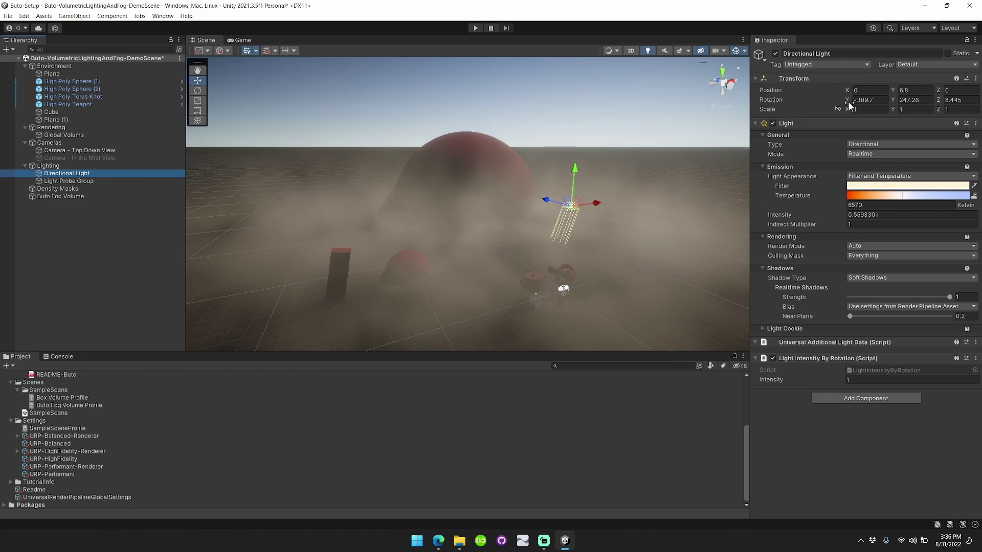
pyautogui.moveTo(847, 100); pyautogui.dragTo(679, 105)
pyautogui.hotkey('ctrl', 's')
pyautogui.click(498, 100)
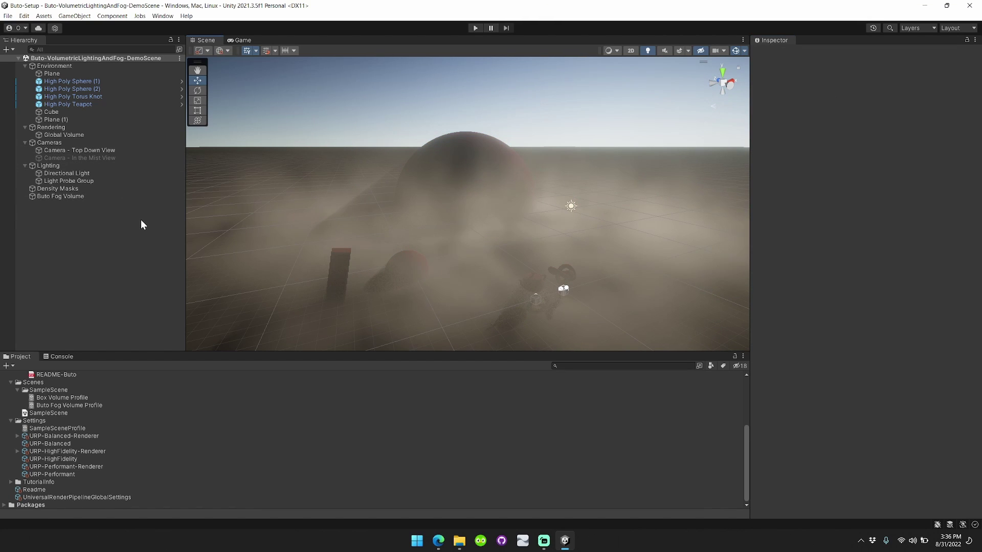
# Move Buto Fog Volume under Rendering and create a Box Volume there
pyautogui.click(95, 135)
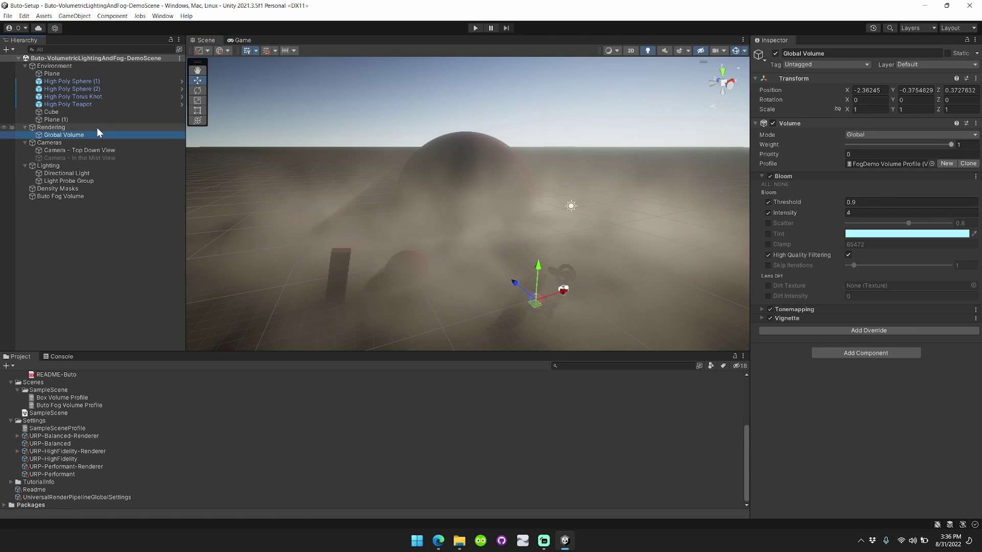
pyautogui.moveTo(75, 196); pyautogui.dragTo(66, 125)
pyautogui.rightClick(67, 125)
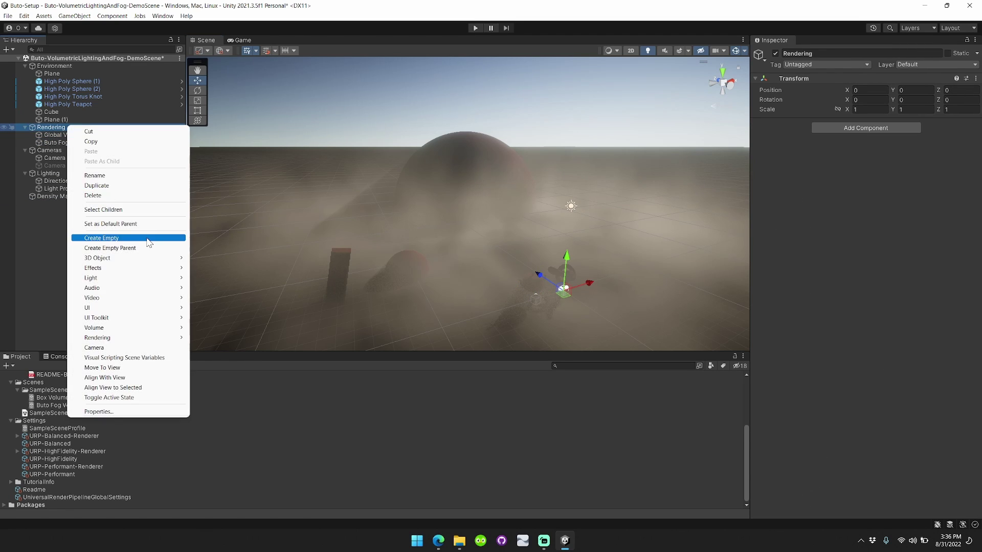
pyautogui.moveTo(147, 288)
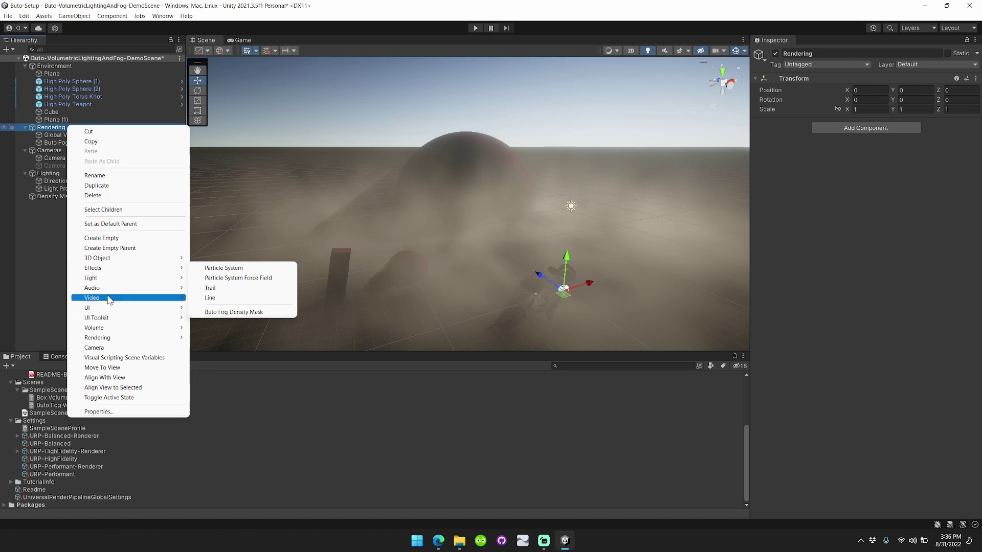
pyautogui.moveTo(114, 330)
pyautogui.click(236, 358)
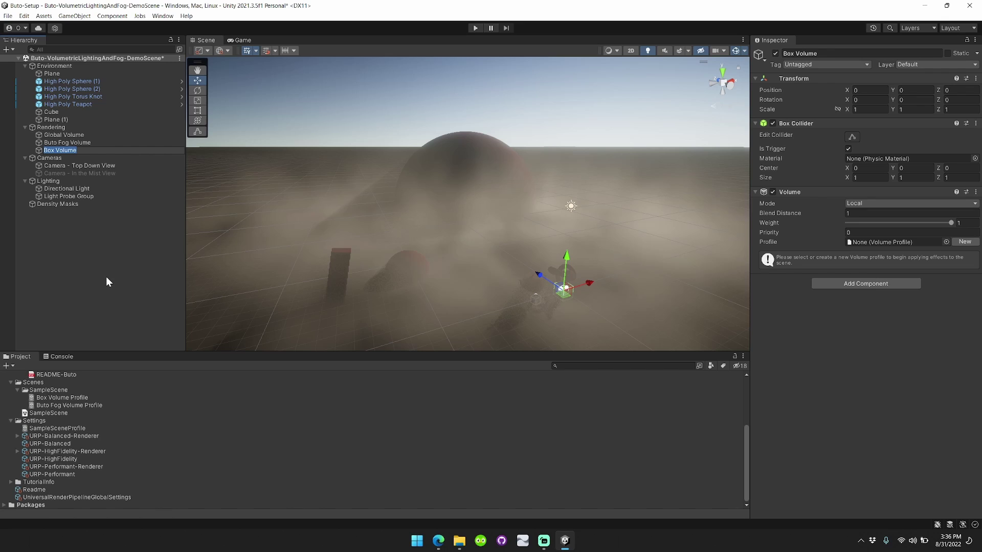
# Give the Box Volume a new profile with Buto Volumetric Fog On at density 7.8
pyautogui.click(964, 242)
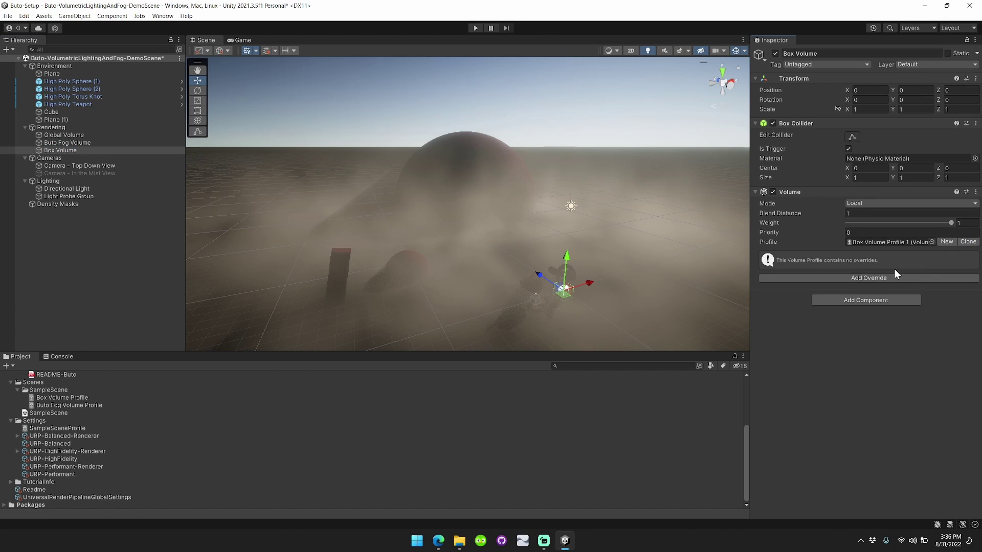
pyautogui.click(891, 276)
pyautogui.click(870, 171)
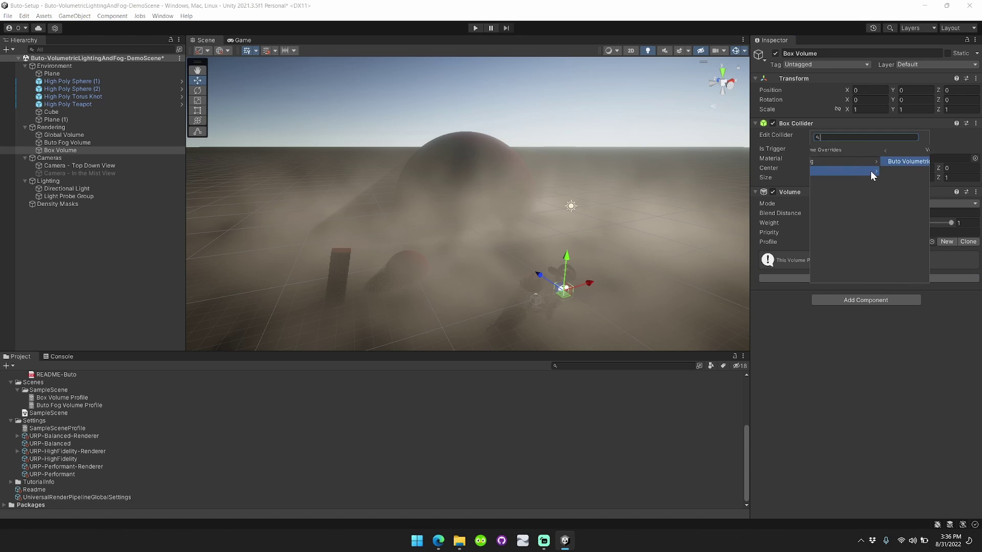
pyautogui.click(867, 161)
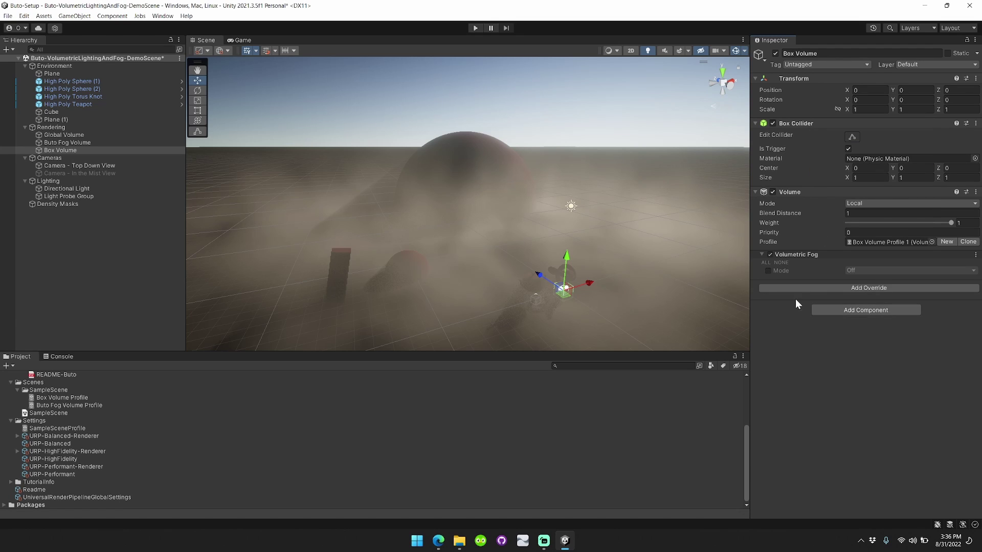
pyautogui.click(767, 271)
pyautogui.click(864, 271)
pyautogui.click(818, 283)
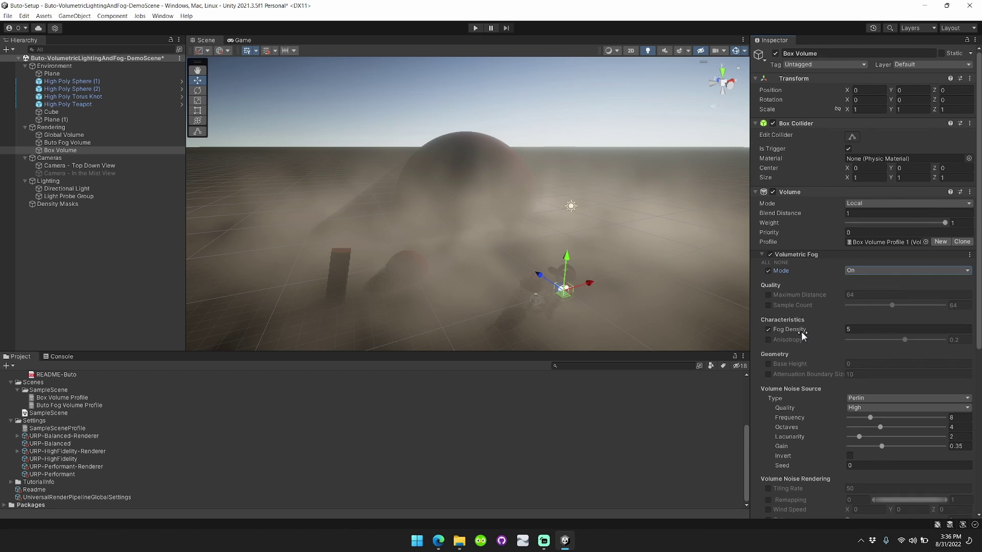
pyautogui.moveTo(802, 331); pyautogui.dragTo(810, 336)
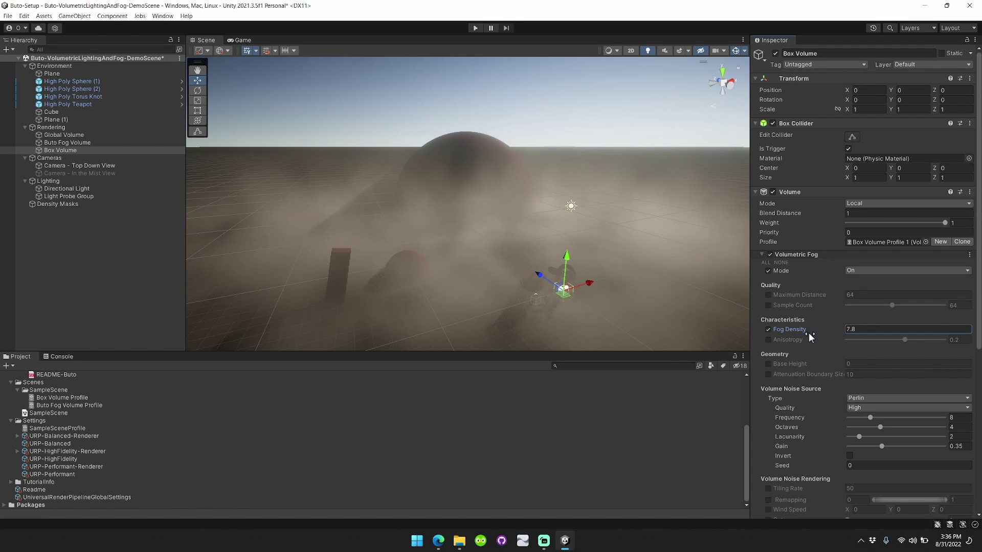
pyautogui.press('f')
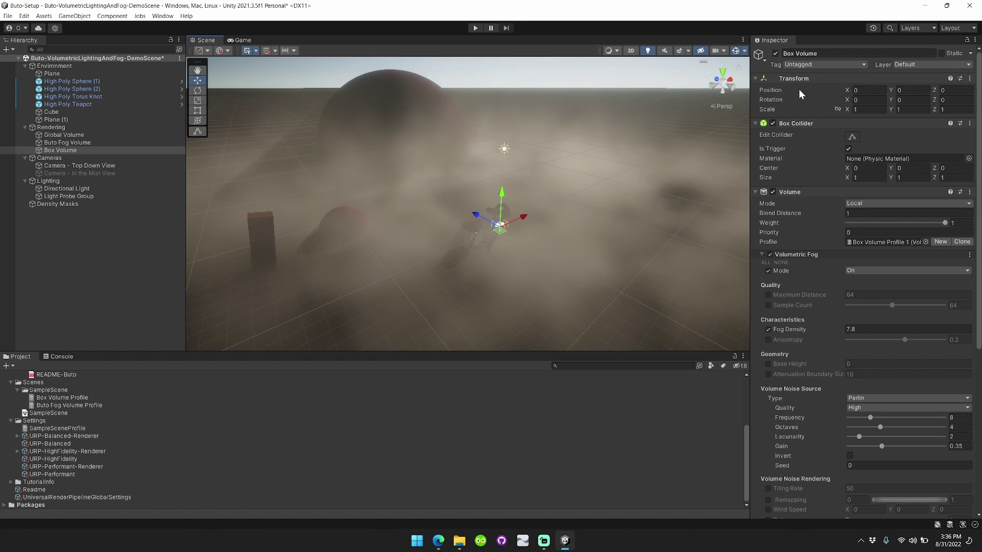
pyautogui.moveTo(521, 217); pyautogui.dragTo(488, 276)
# Scale the Box Volume to about 2.79 and raise it to Y 2.84
pyautogui.press('r')
pyautogui.moveTo(489, 277); pyautogui.dragTo(544, 256, button='right')
pyautogui.moveTo(354, 207); pyautogui.dragTo(366, 173)
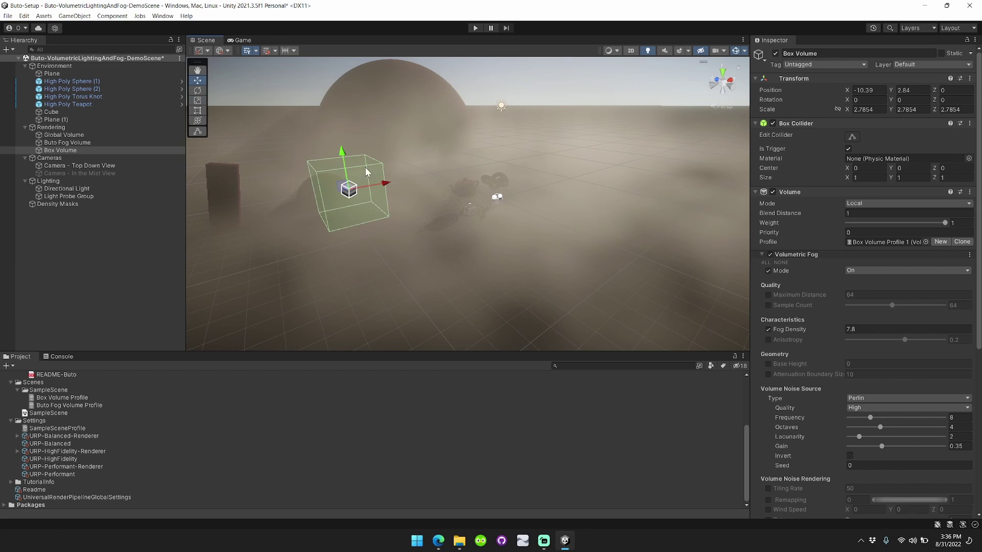
pyautogui.scroll(-7, 868, 273)
pyautogui.scroll(7, 873, 228)
# Scale the Box Volume up to about 13.42
pyautogui.press('r')
pyautogui.moveTo(349, 190); pyautogui.dragTo(547, 199)
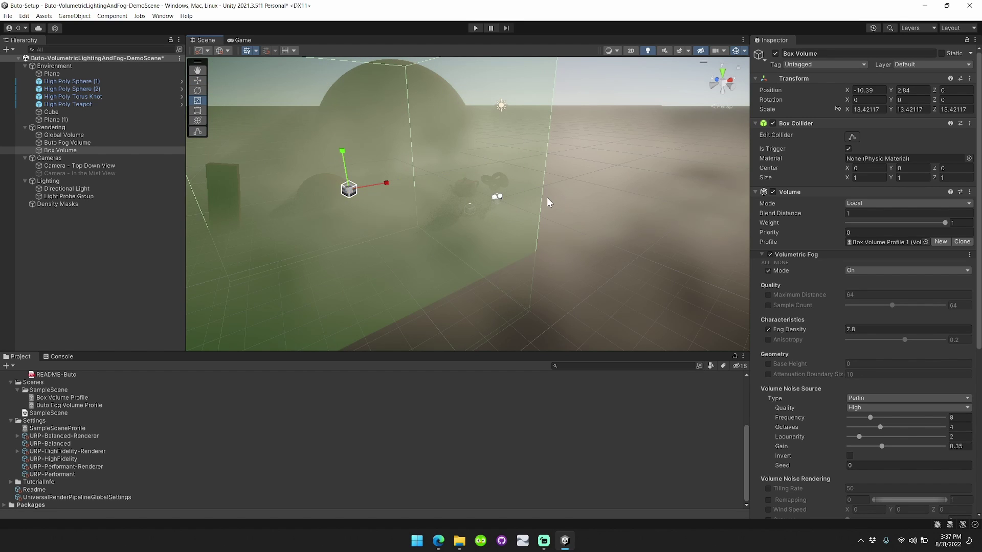
pyautogui.click(138, 264)
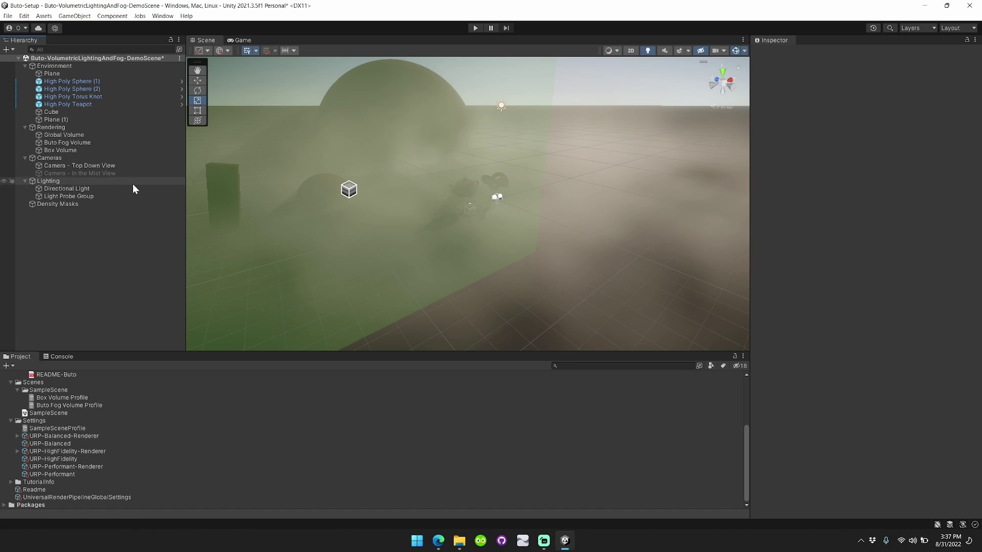
# Add a Buto Light under the Lighting group and reselect the Box Volume
pyautogui.click(78, 181)
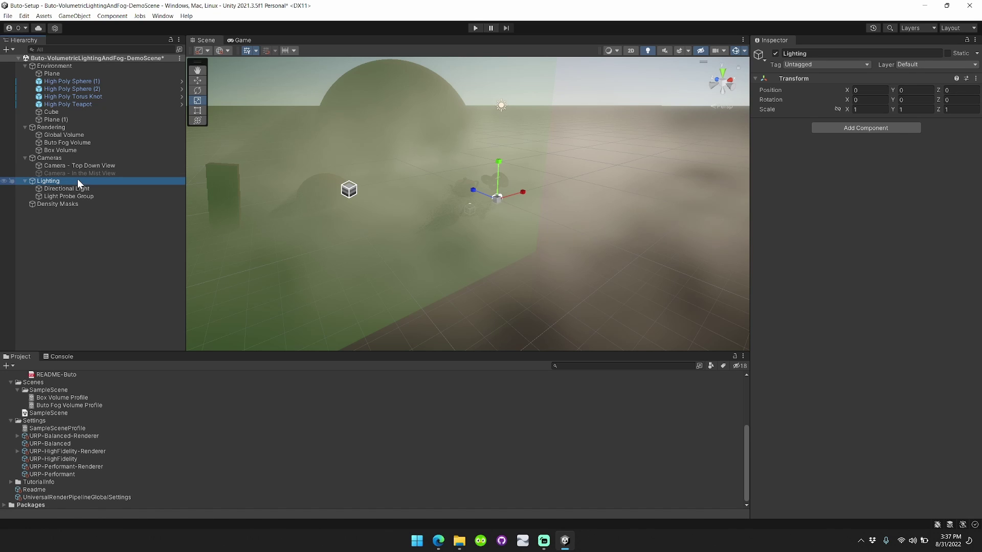
pyautogui.rightClick(78, 181)
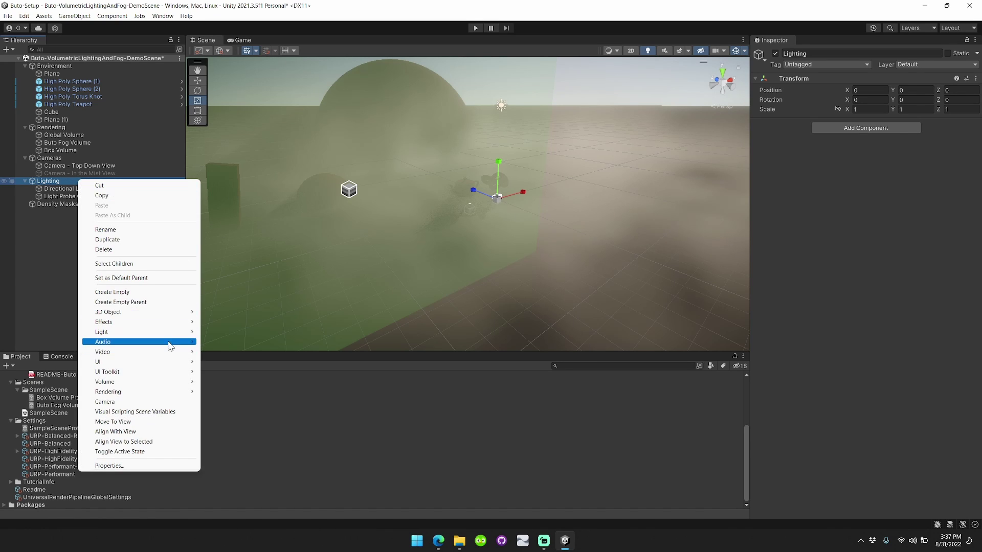
pyautogui.moveTo(149, 332)
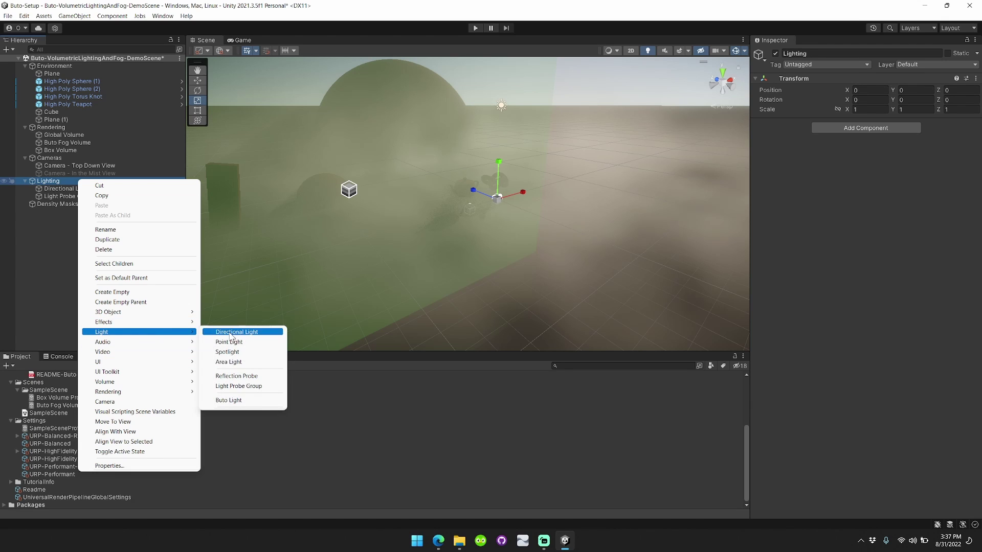
pyautogui.click(228, 400)
pyautogui.click(111, 266)
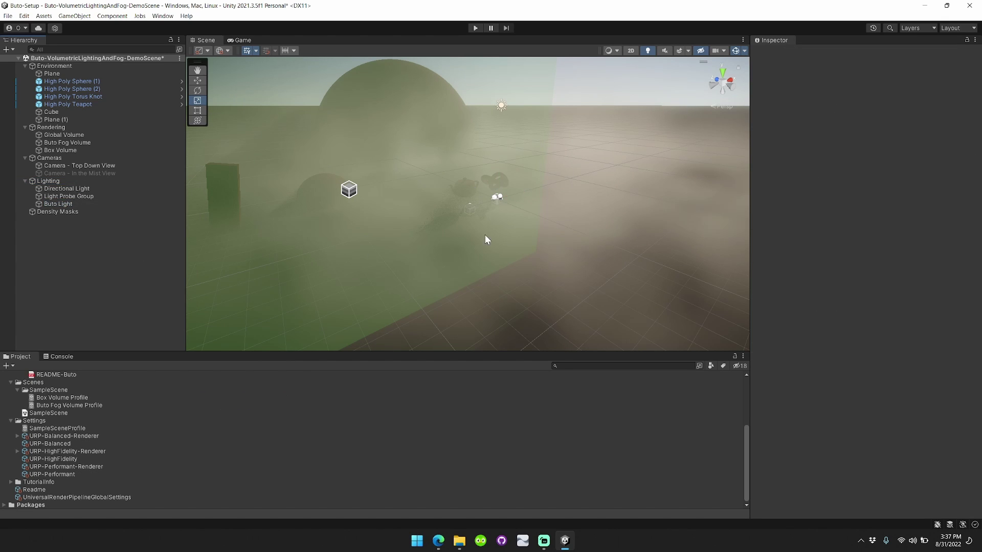
pyautogui.click(80, 204)
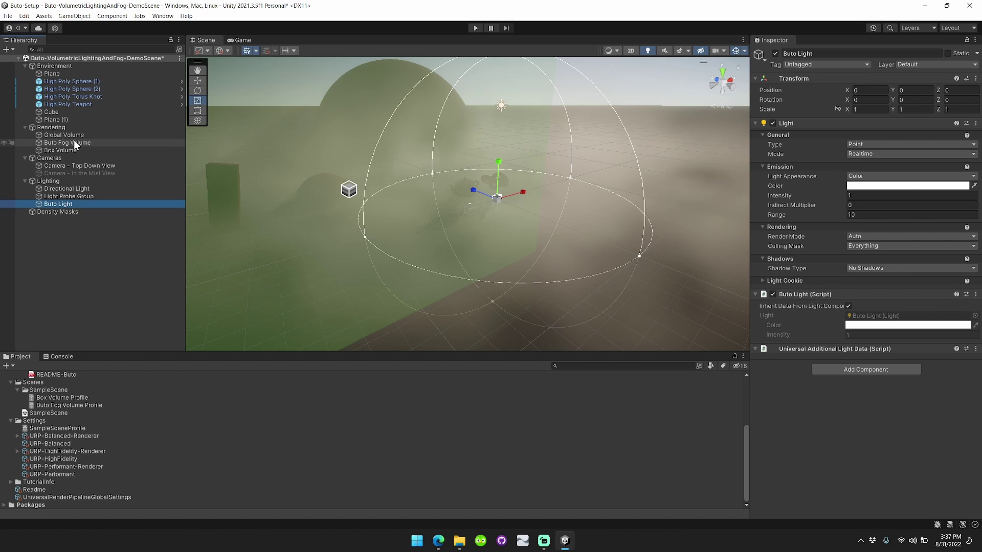
pyautogui.click(135, 150)
# Disable the Box Volume, select the Buto Light and raise its intensity to about 49
pyautogui.click(775, 53)
pyautogui.click(71, 205)
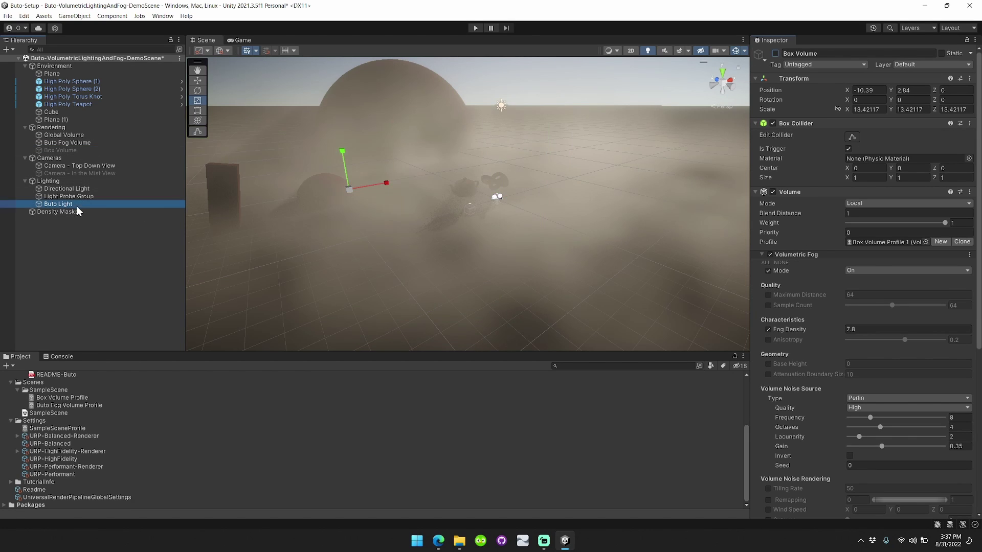
pyautogui.moveTo(796, 198); pyautogui.dragTo(875, 192)
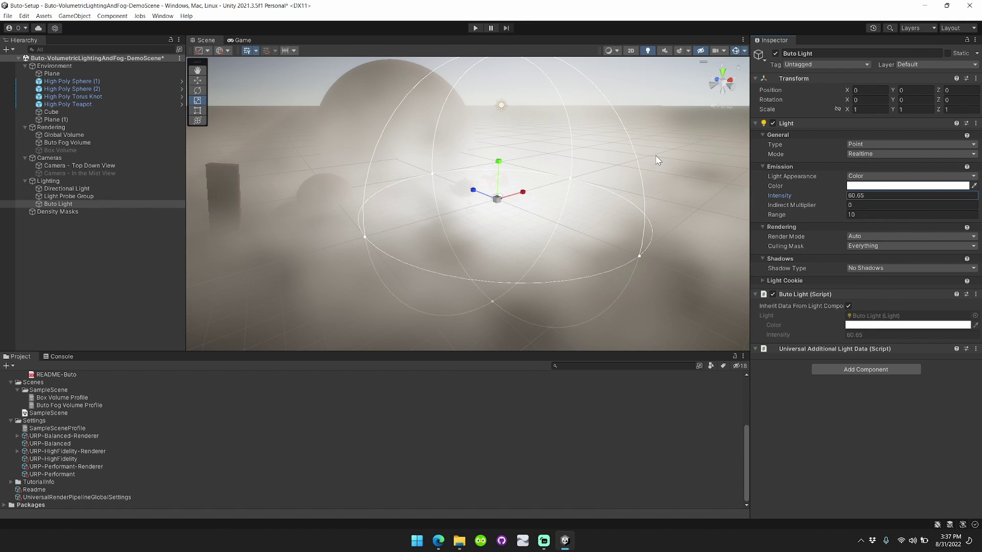
# Change the Buto Light colour to pink (FF006B) and lower its intensity to about 29.6
pyautogui.click(880, 185)
pyautogui.moveTo(919, 260); pyautogui.dragTo(969, 280)
pyautogui.click(963, 234)
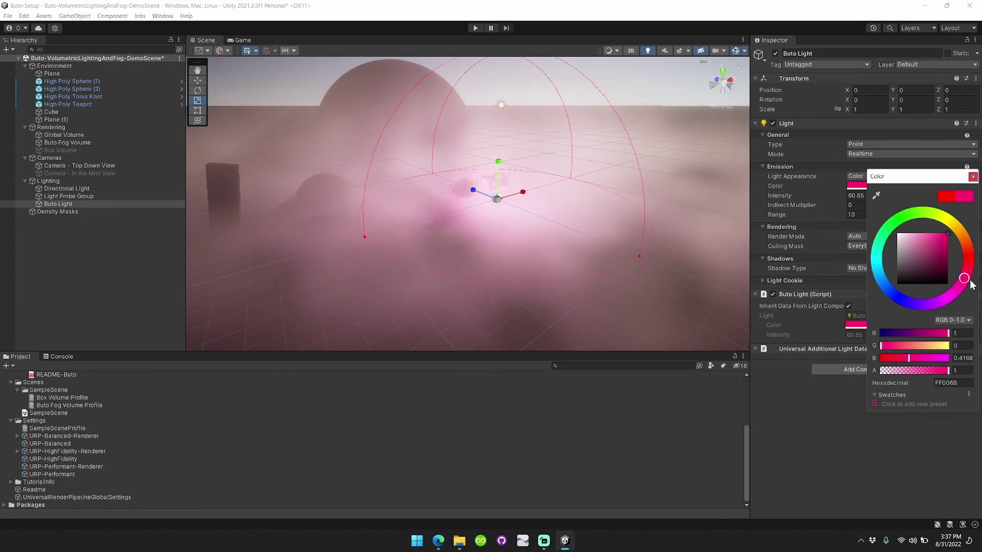
pyautogui.click(973, 176)
pyautogui.moveTo(871, 198); pyautogui.dragTo(334, 206)
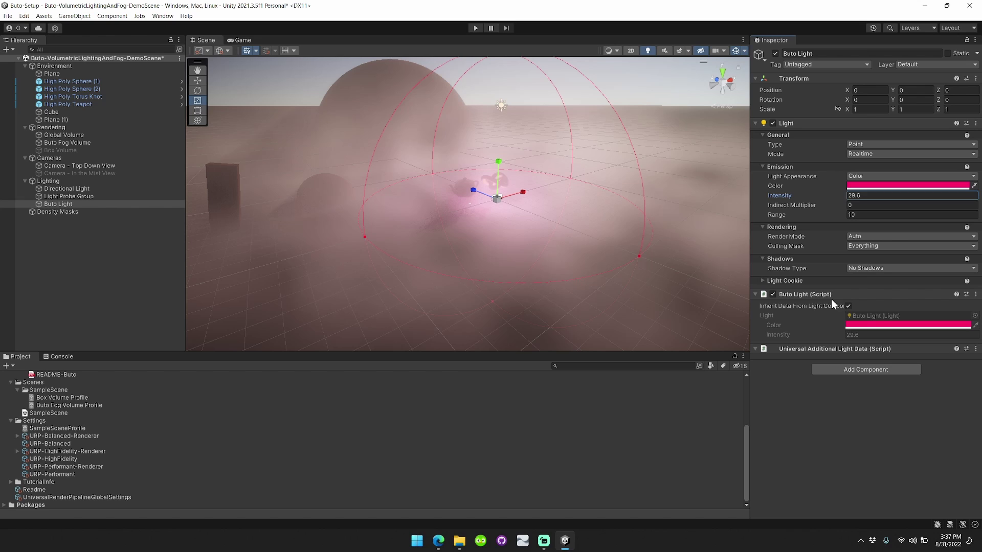
# Stop the Buto Light script inheriting light data, set its colour to red and intensity to 2.9
pyautogui.click(848, 306)
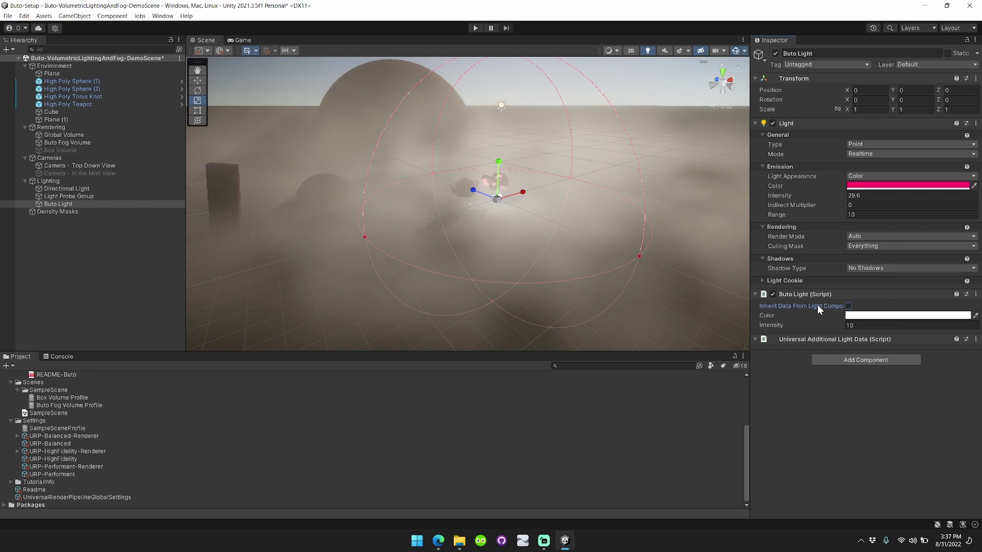
pyautogui.click(863, 316)
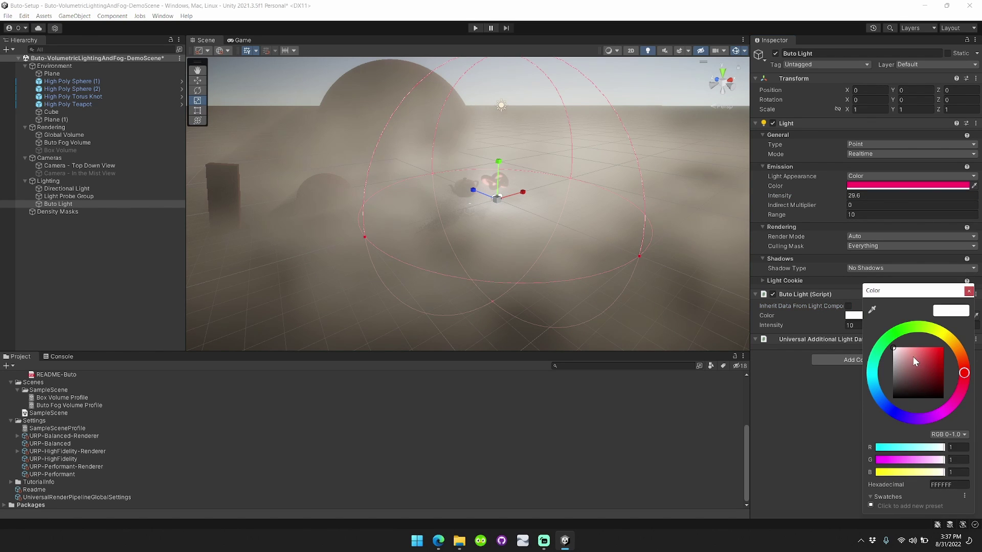
pyautogui.moveTo(916, 361); pyautogui.dragTo(943, 348)
pyautogui.click(969, 291)
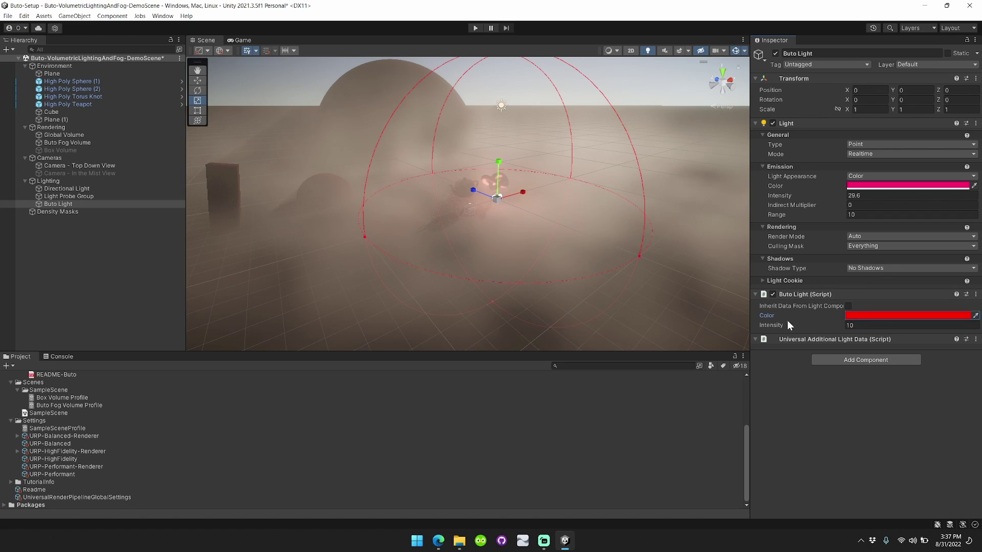
pyautogui.moveTo(790, 326)
pyautogui.mouseDown()
pyautogui.moveTo(803, 328)
pyautogui.moveTo(793, 327)
pyautogui.mouseUp()
# Change the Buto Light script colour to green
pyautogui.click(856, 317)
pyautogui.click(921, 340)
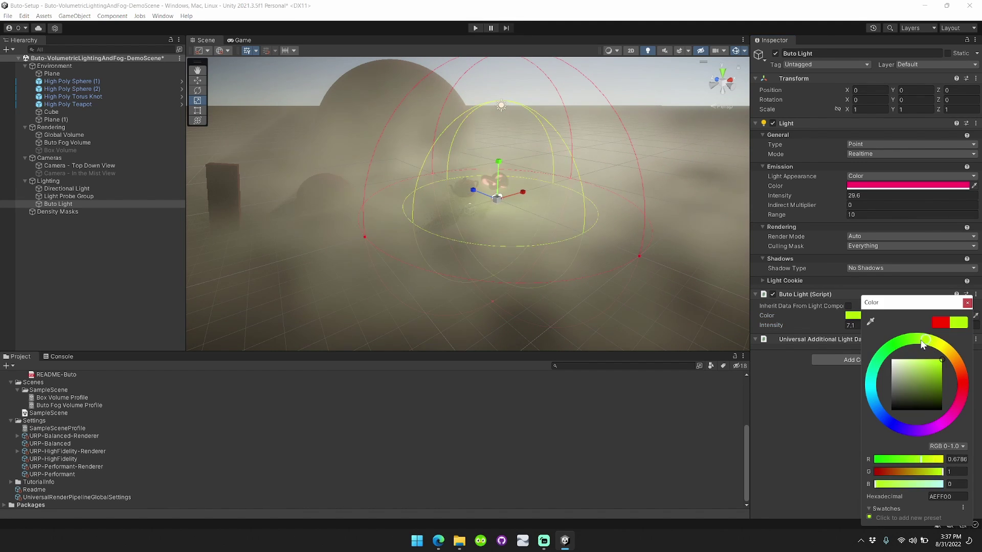
pyautogui.moveTo(921, 339); pyautogui.dragTo(903, 343)
pyautogui.click(968, 303)
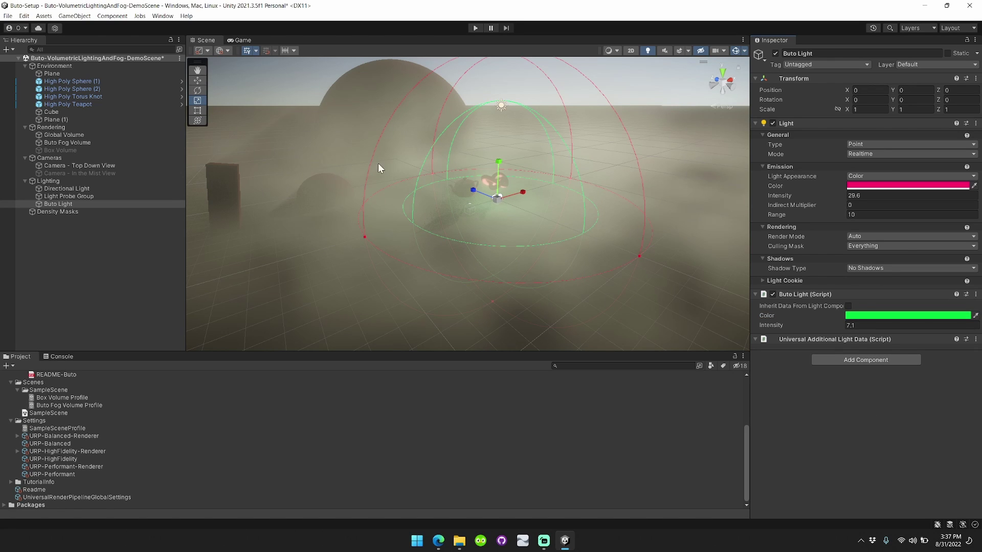
# Set the Light colour to red-orange (FF3600) and re-enable Inherit Data From Light Component
pyautogui.click(882, 186)
pyautogui.moveTo(967, 263)
pyautogui.mouseDown()
pyautogui.moveTo(964, 238)
pyautogui.moveTo(967, 249)
pyautogui.mouseUp()
pyautogui.click(972, 177)
pyautogui.click(859, 315)
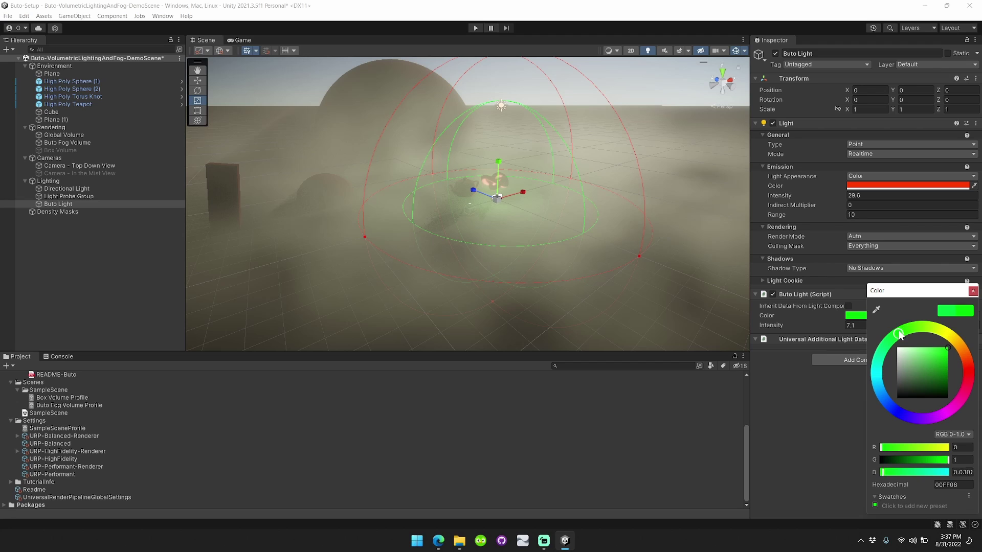
pyautogui.click(973, 291)
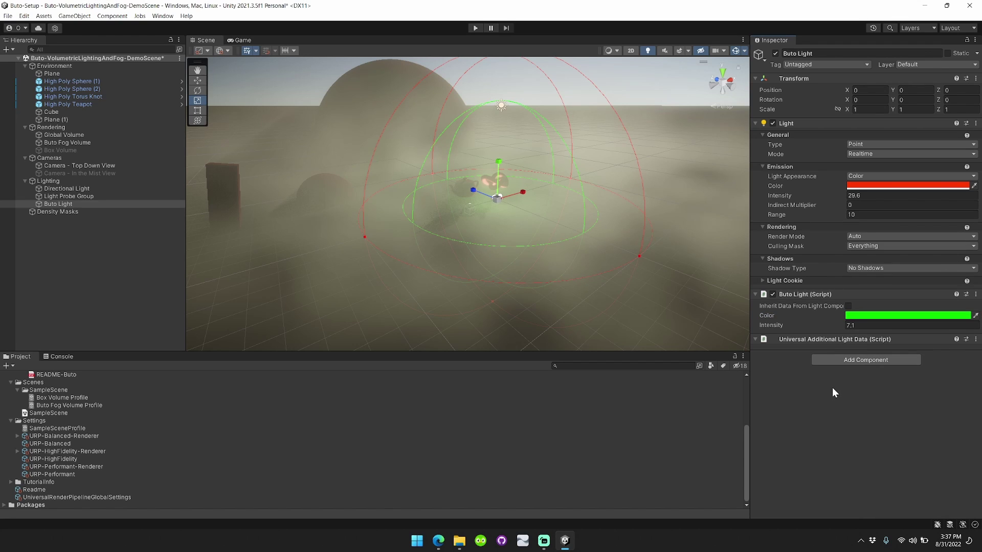
pyautogui.click(848, 306)
# Create a Buto Fog Density Mask under Density Masks from the Effects menu and select it
pyautogui.click(290, 285)
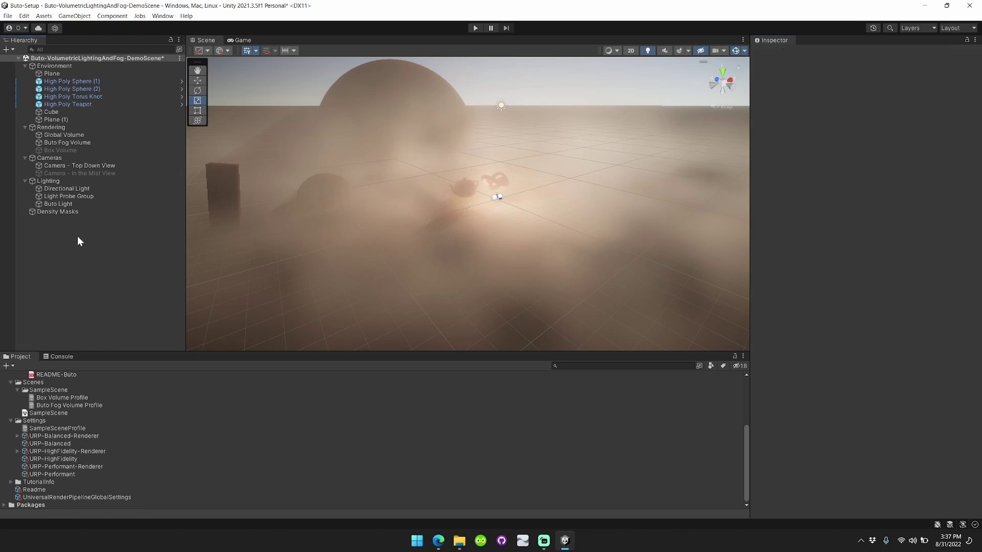
pyautogui.click(64, 211)
pyautogui.rightClick(64, 211)
pyautogui.click(56, 224)
pyautogui.rightClick(67, 212)
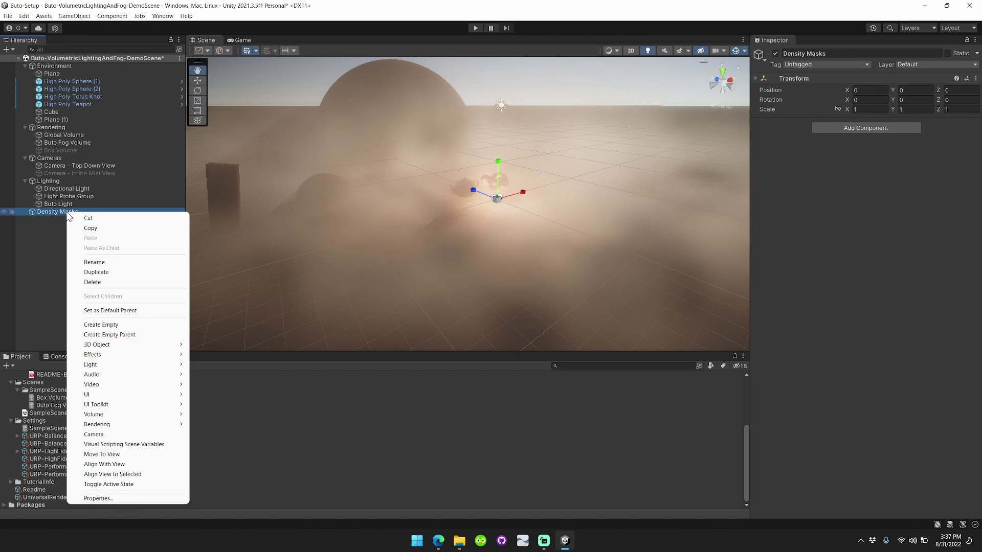
pyautogui.moveTo(153, 361)
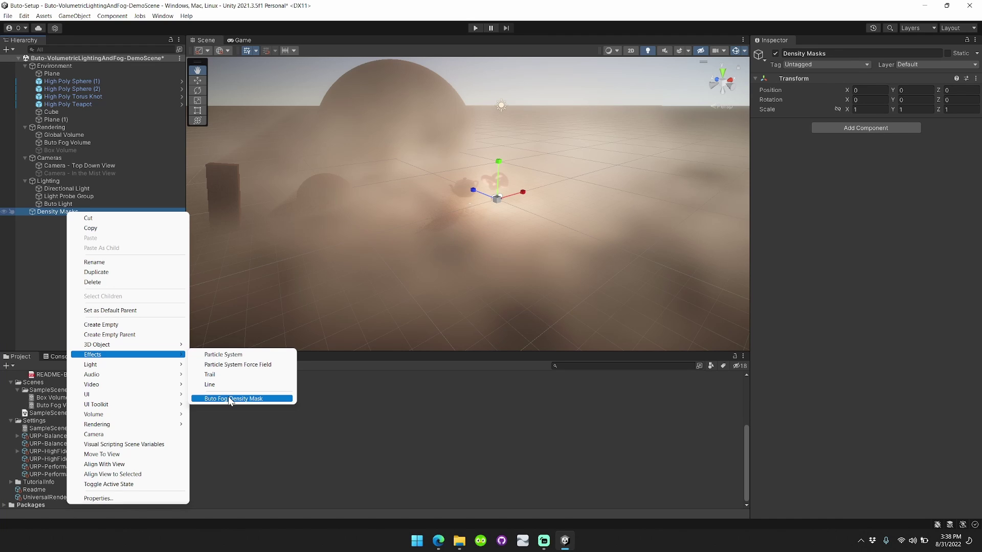
pyautogui.click(280, 400)
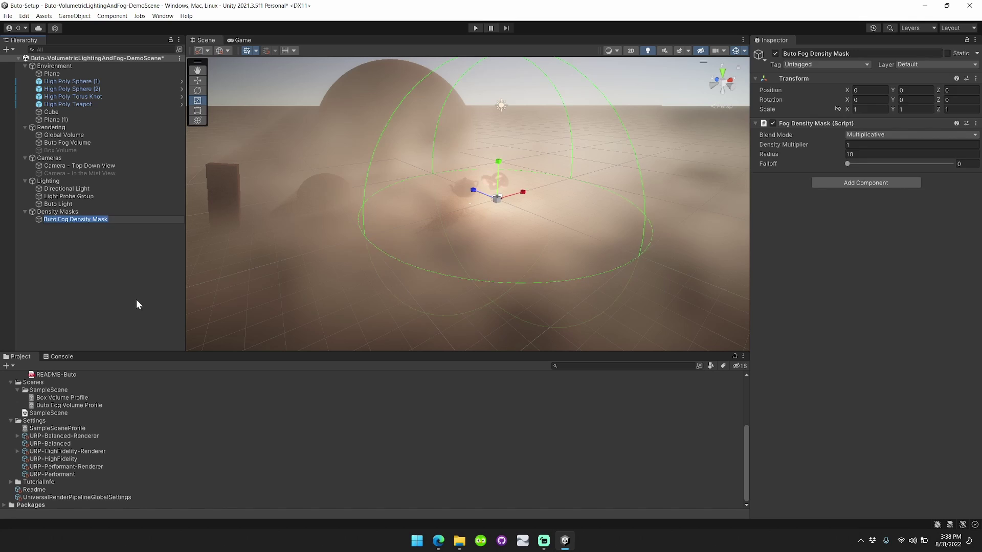
pyautogui.click(138, 296)
pyautogui.click(113, 219)
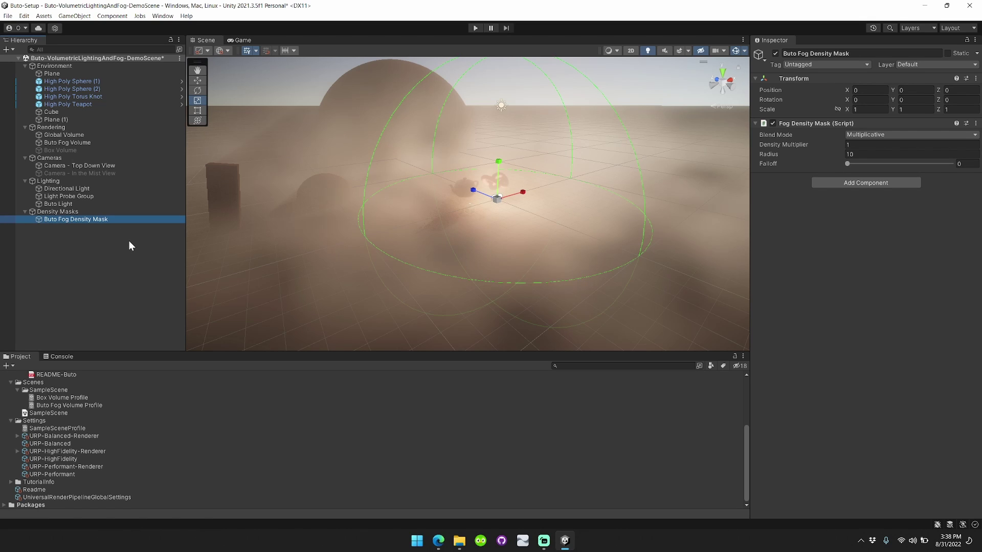
# Set the fog density mask's Blend Mode to Exclusive
pyautogui.click(786, 145)
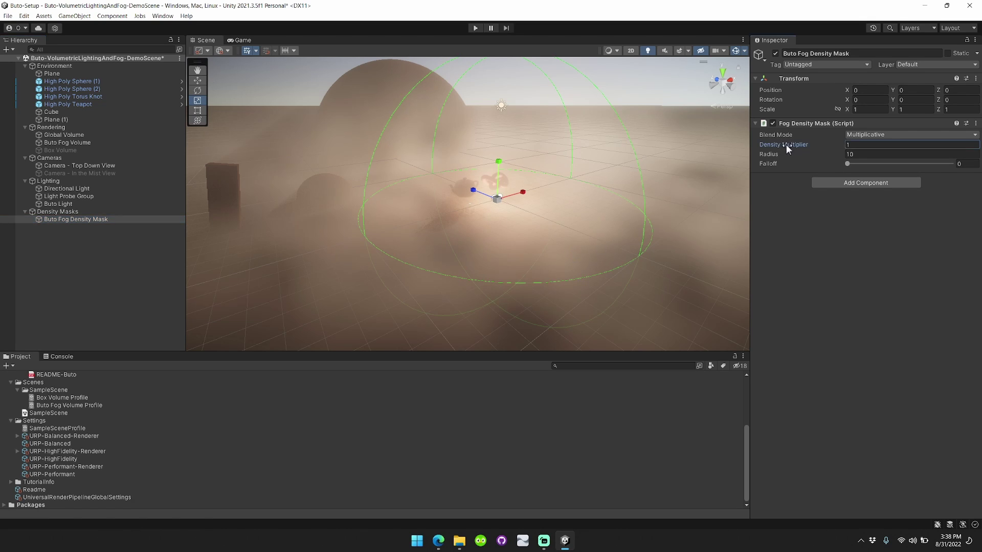
pyautogui.click(849, 136)
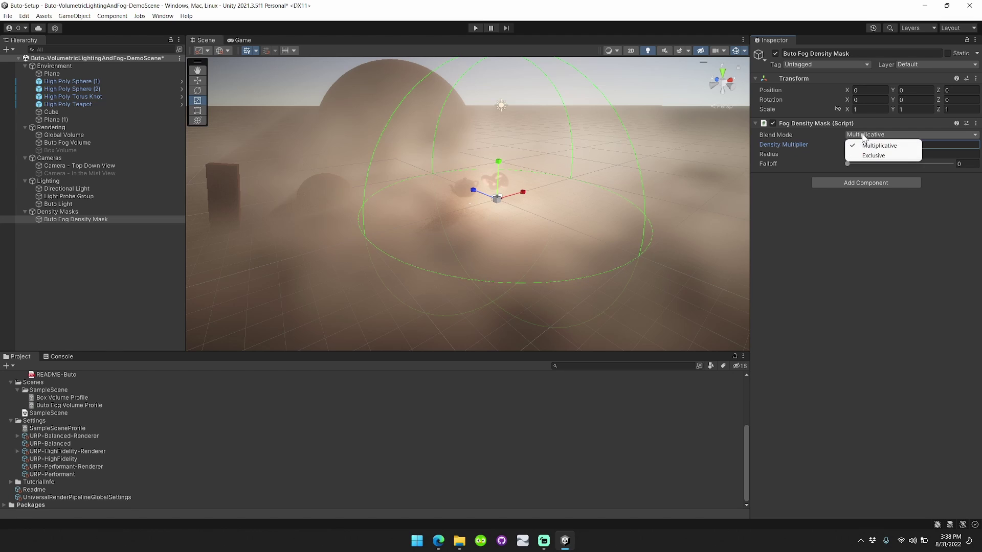
pyautogui.click(884, 155)
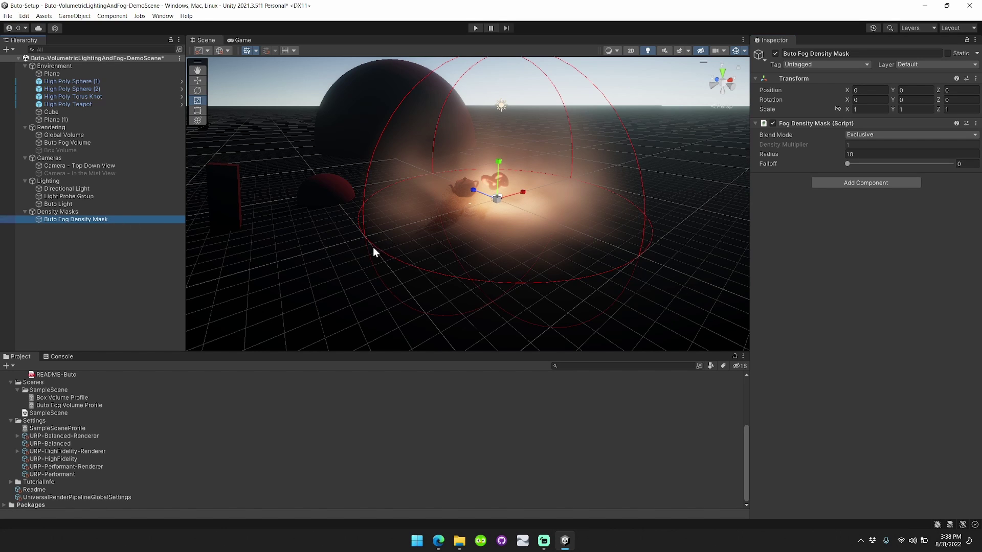
# Duplicate the mask with Ctrl+D, move the copy left, undo the move, then delete the duplicate
pyautogui.hotkey('ctrl', 'd')
pyautogui.moveTo(567, 228)
pyautogui.mouseDown(button='right')
pyautogui.moveTo(526, 250)
pyautogui.moveTo(551, 220)
pyautogui.mouseUp(button='right')
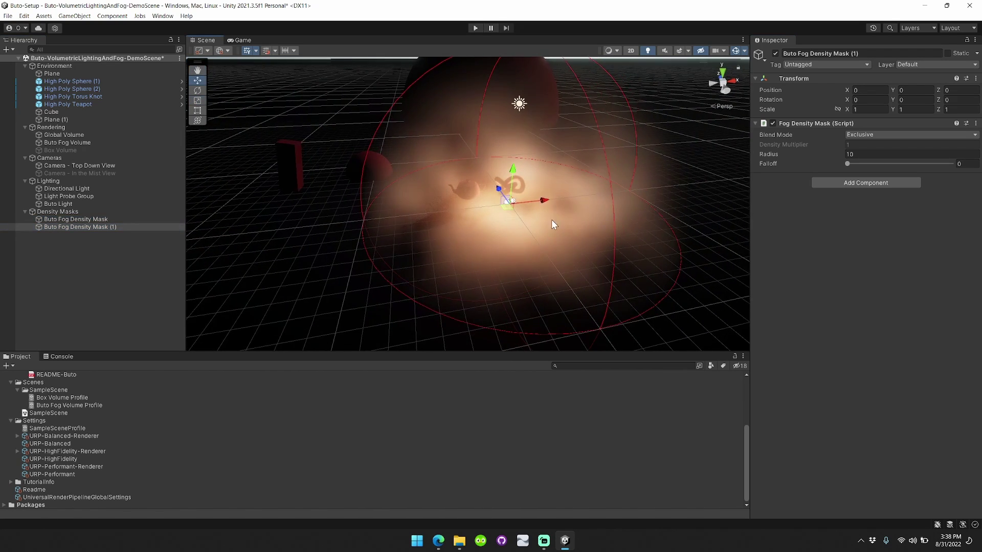
pyautogui.moveTo(533, 199); pyautogui.dragTo(404, 203)
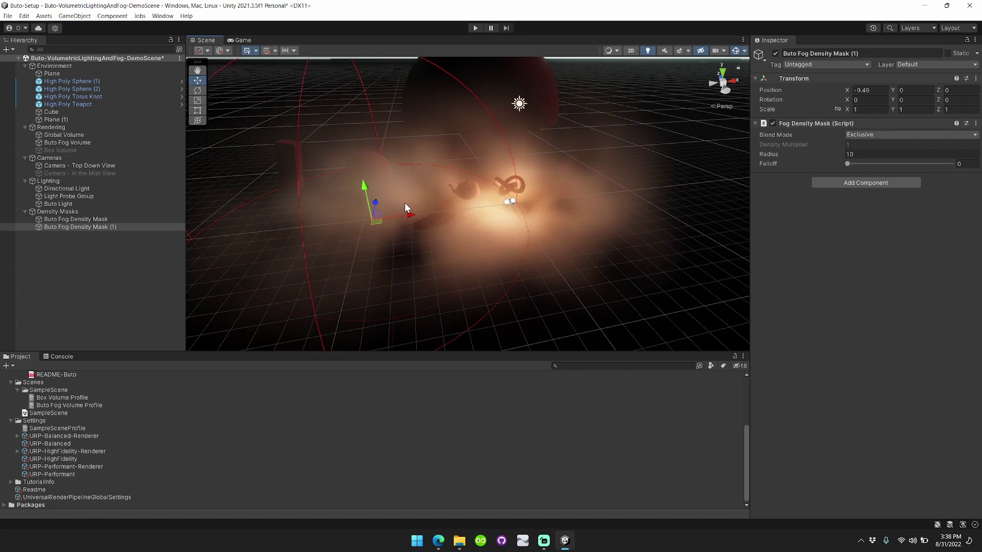
pyautogui.hotkey('ctrl', 'z')
pyautogui.rightClick(92, 230)
pyautogui.click(115, 287)
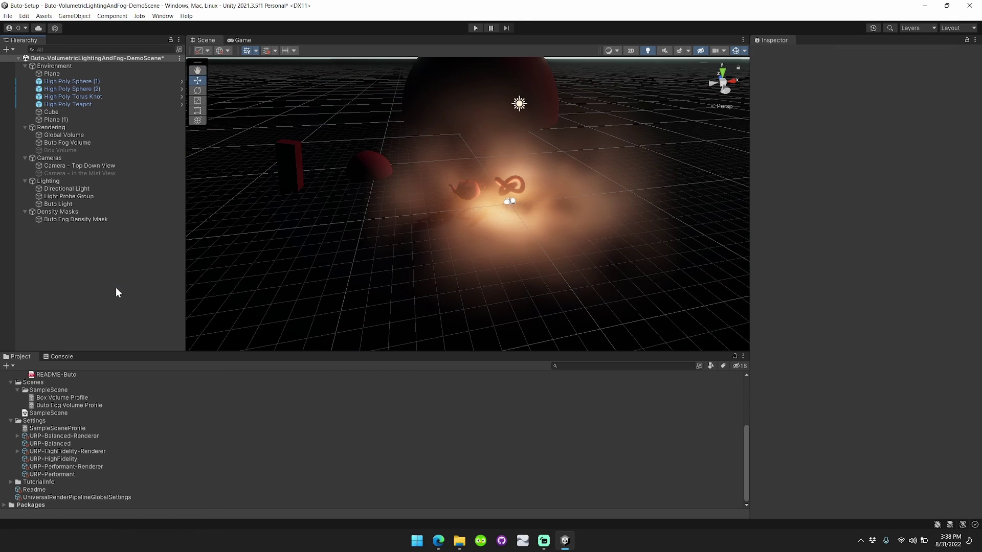
# Select the original density mask and switch its Blend Mode back to Multiplicative
pyautogui.click(113, 219)
pyautogui.click(888, 135)
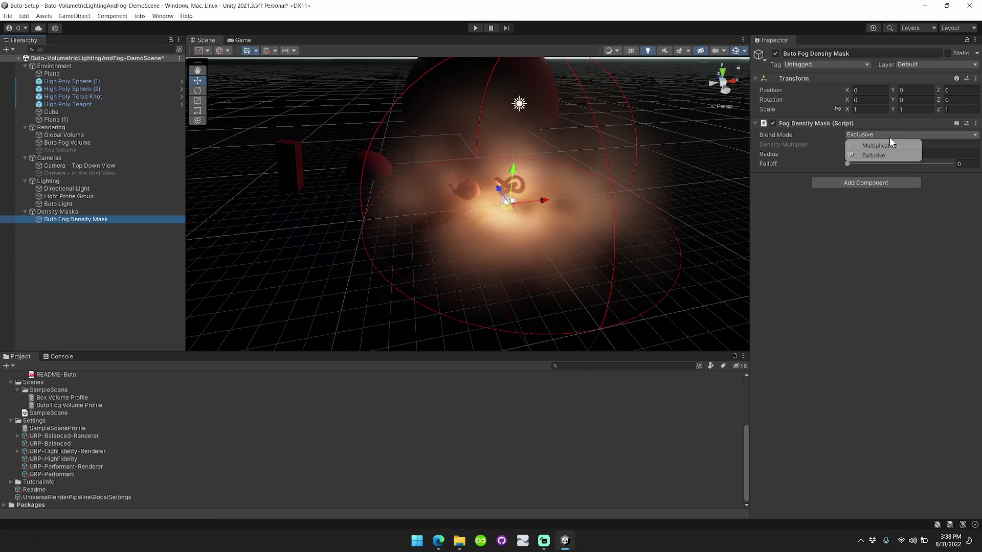
pyautogui.click(886, 146)
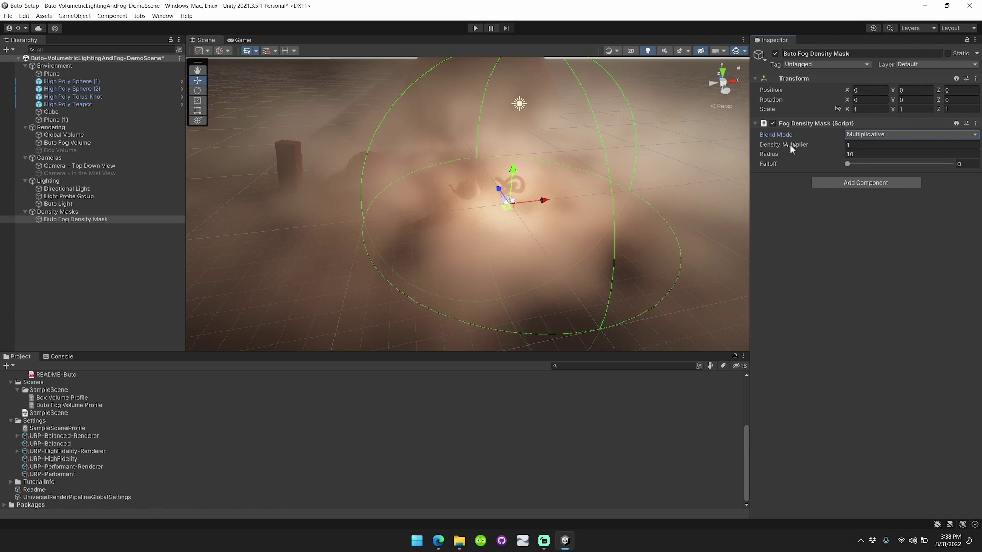
# Set the mask's Density Multiplier to 0 and Falloff to 1 to clear fog inside its sphere
pyautogui.moveTo(792, 148); pyautogui.dragTo(823, 149)
pyautogui.moveTo(307, 141); pyautogui.dragTo(677, 148)
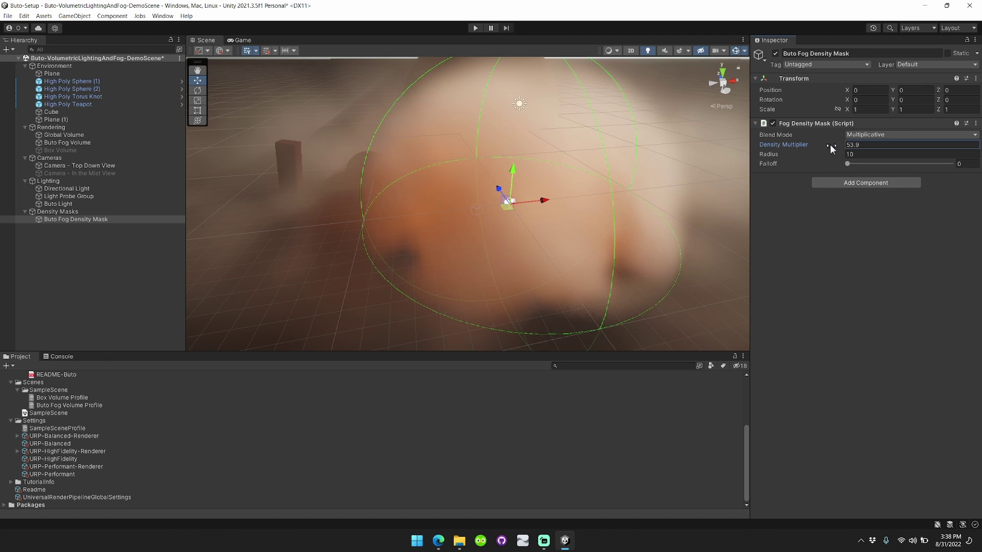
pyautogui.moveTo(831, 144); pyautogui.dragTo(886, 166)
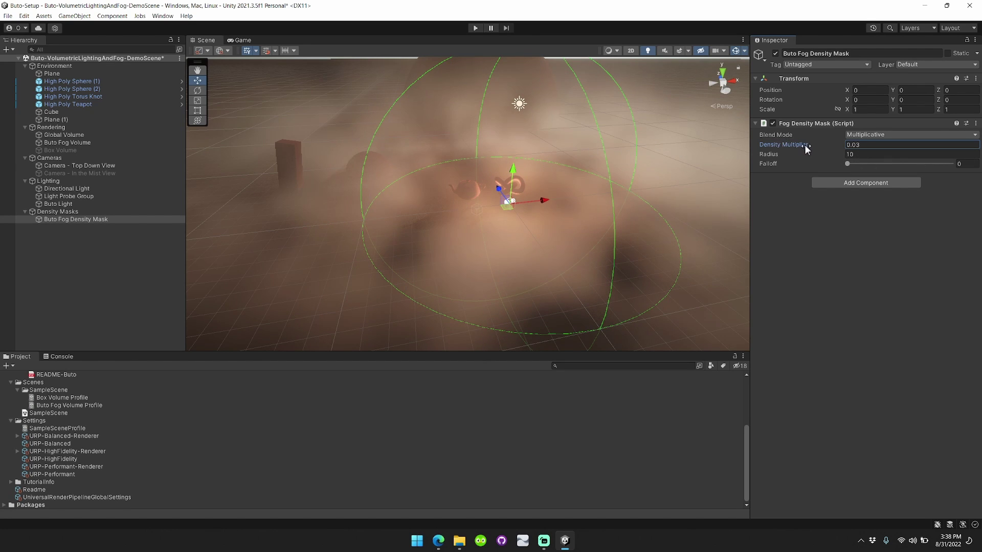
pyautogui.moveTo(805, 148); pyautogui.dragTo(694, 153)
pyautogui.moveTo(694, 154); pyautogui.dragTo(519, 97, button='right')
pyautogui.moveTo(848, 165); pyautogui.dragTo(952, 164)
pyautogui.moveTo(541, 147); pyautogui.dragTo(390, 164, button='right')
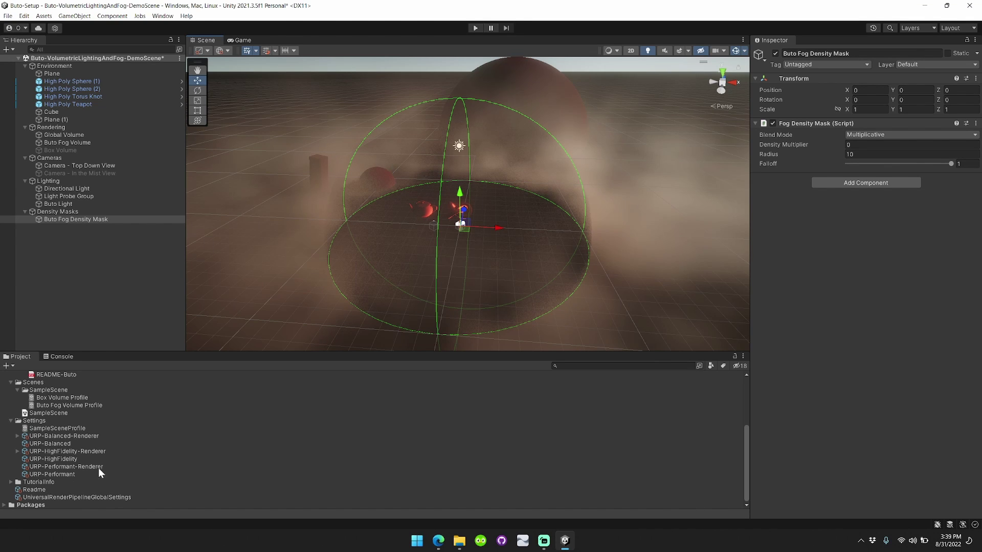
pyautogui.click(77, 452)
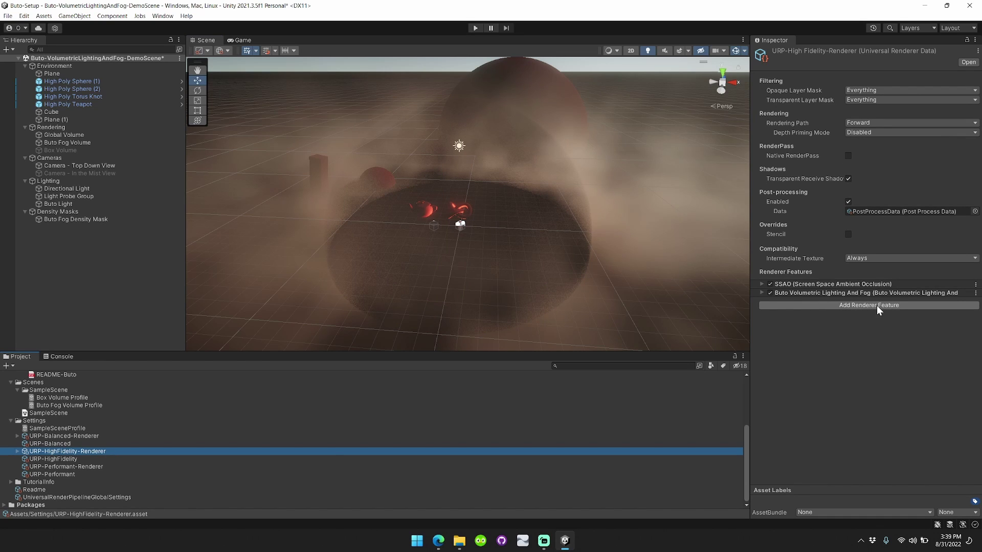
pyautogui.click(106, 145)
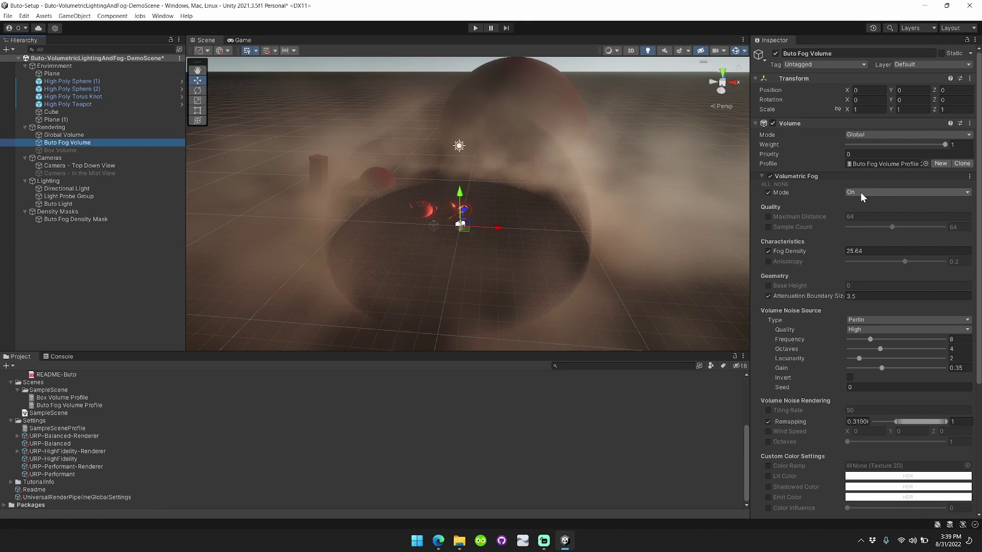
pyautogui.scroll(-2, 829, 256)
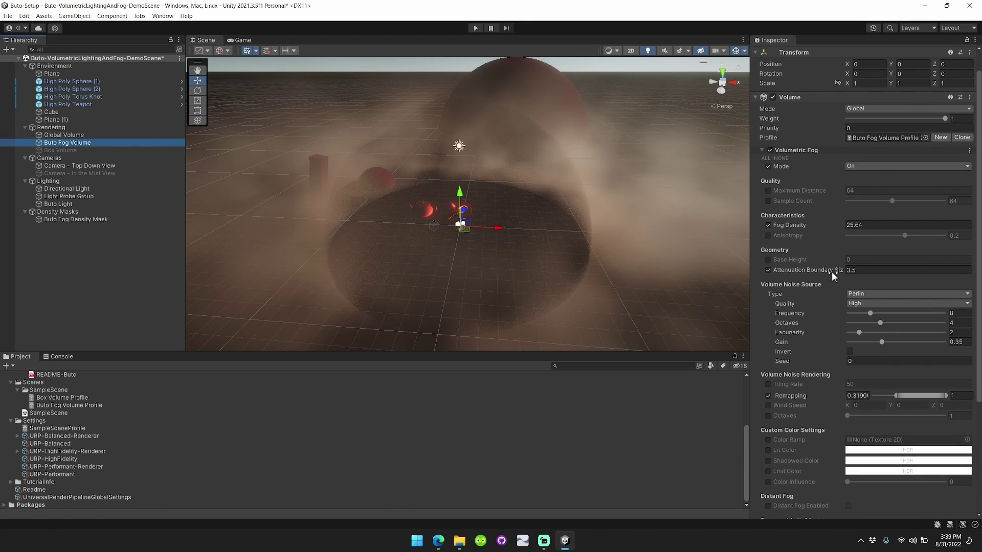
pyautogui.scroll(-6, 828, 286)
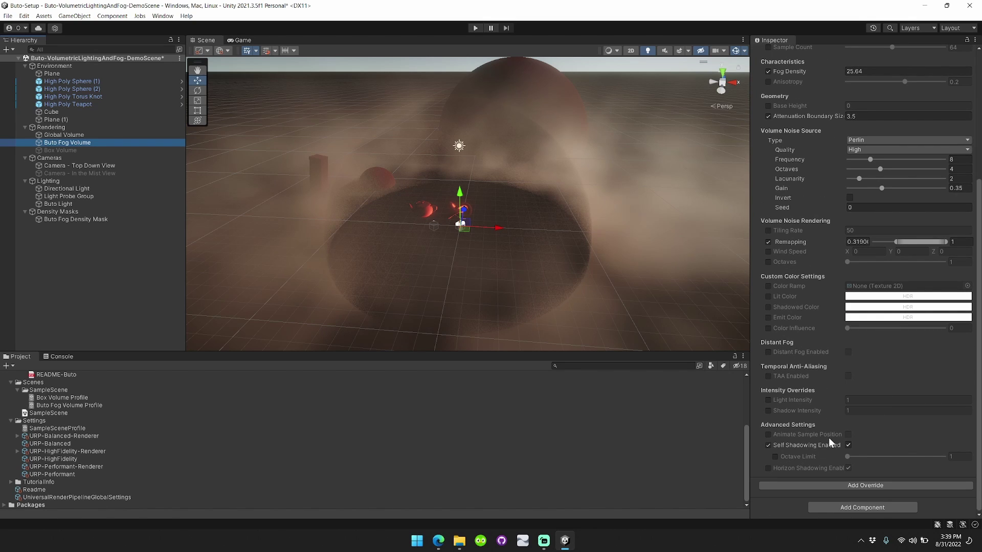
pyautogui.scroll(7, 829, 438)
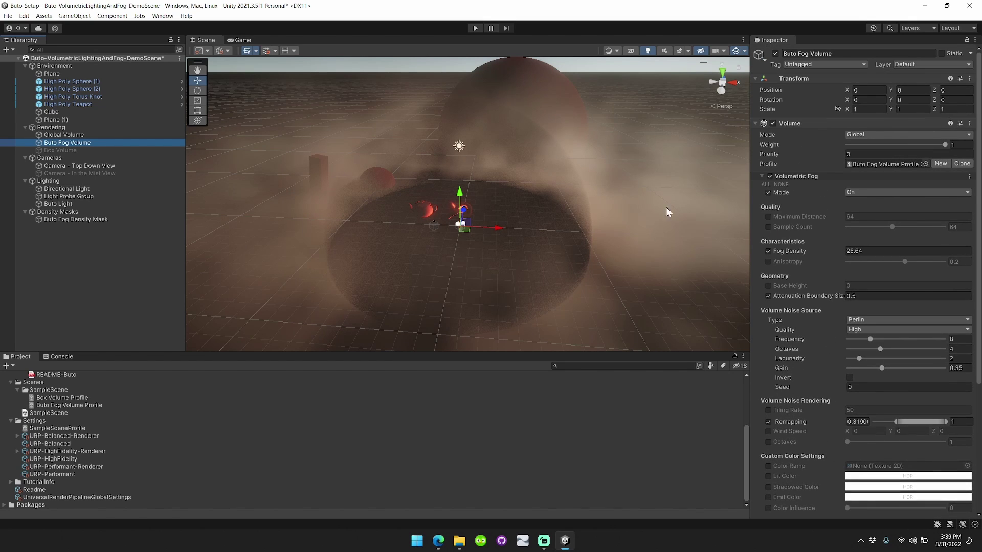
pyautogui.moveTo(801, 252); pyautogui.dragTo(359, 246)
pyautogui.press('Escape')
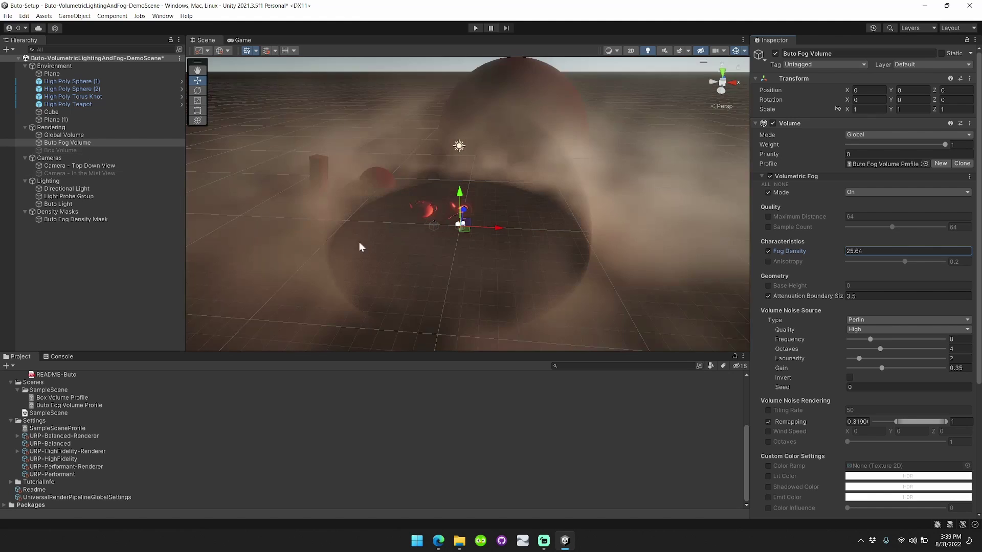
pyautogui.click(113, 221)
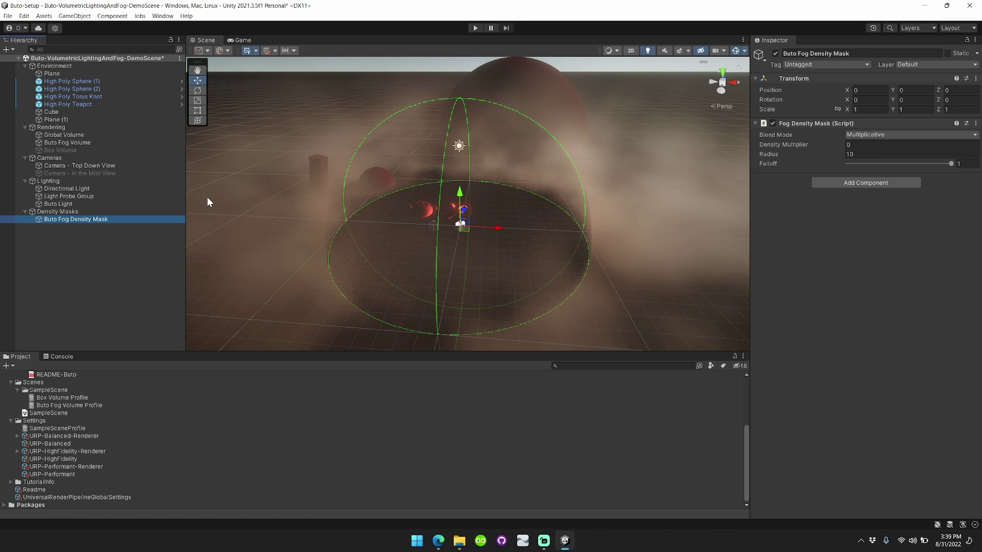
# Select the Buto Light and drag it along the X axis to position 12
pyautogui.click(77, 204)
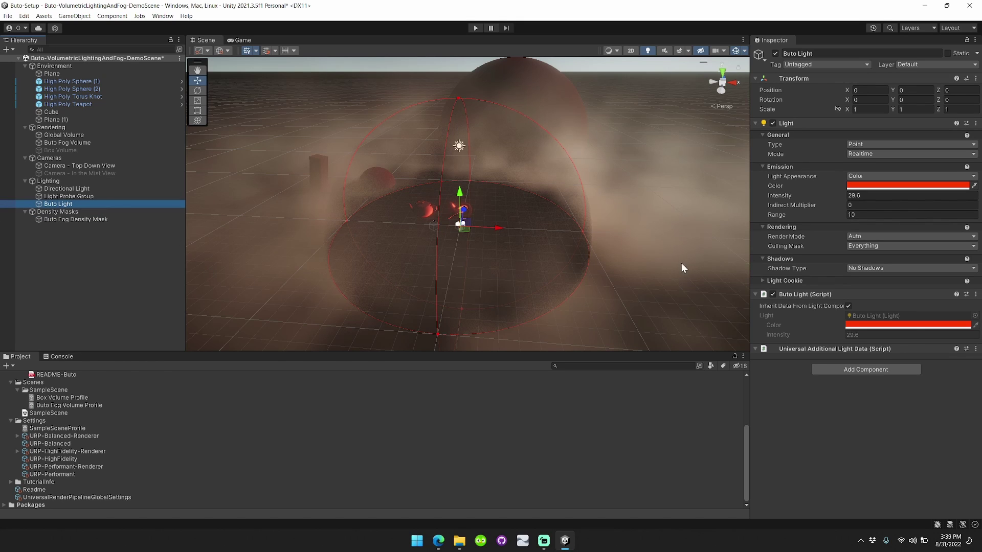
pyautogui.moveTo(499, 229); pyautogui.dragTo(649, 240)
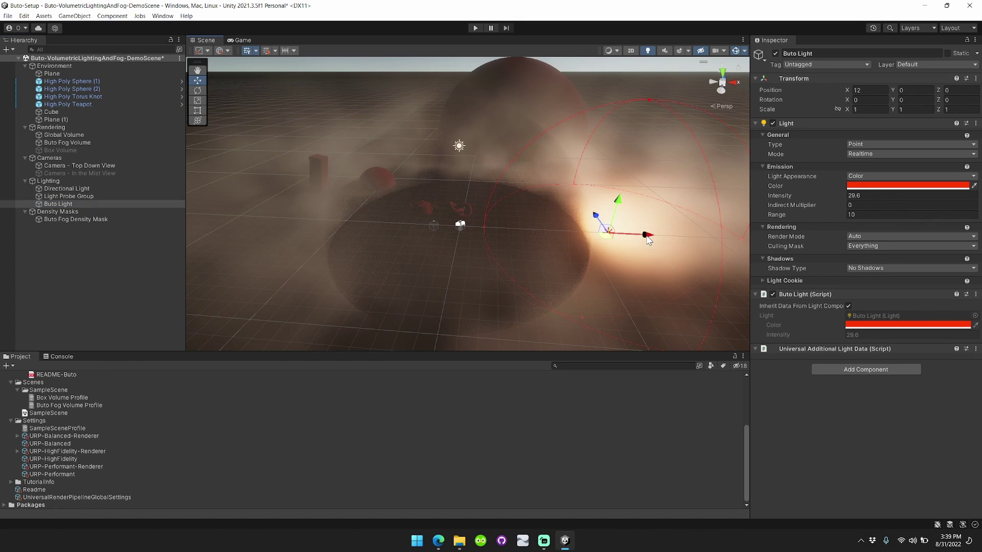